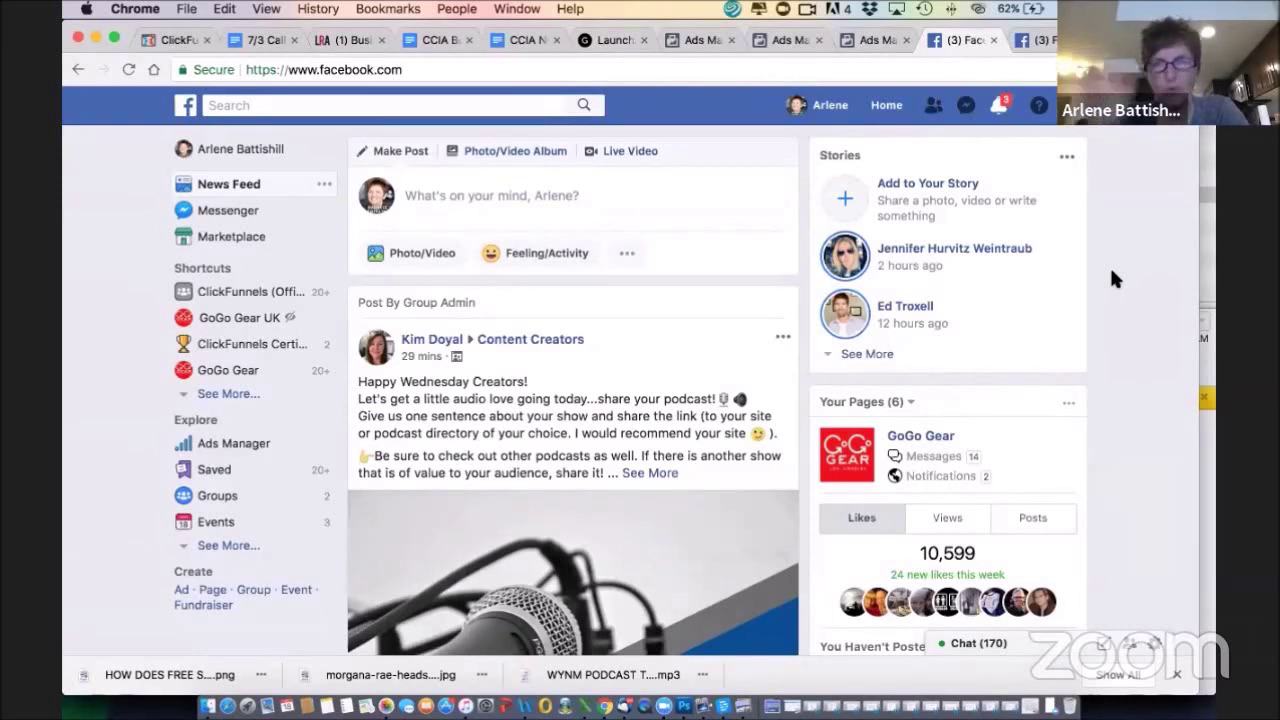
Switch to the Ads Manager draft targeting only the Dachshund interest and examine its locations, age range, detailed targeting and estimated reach
click(868, 40)
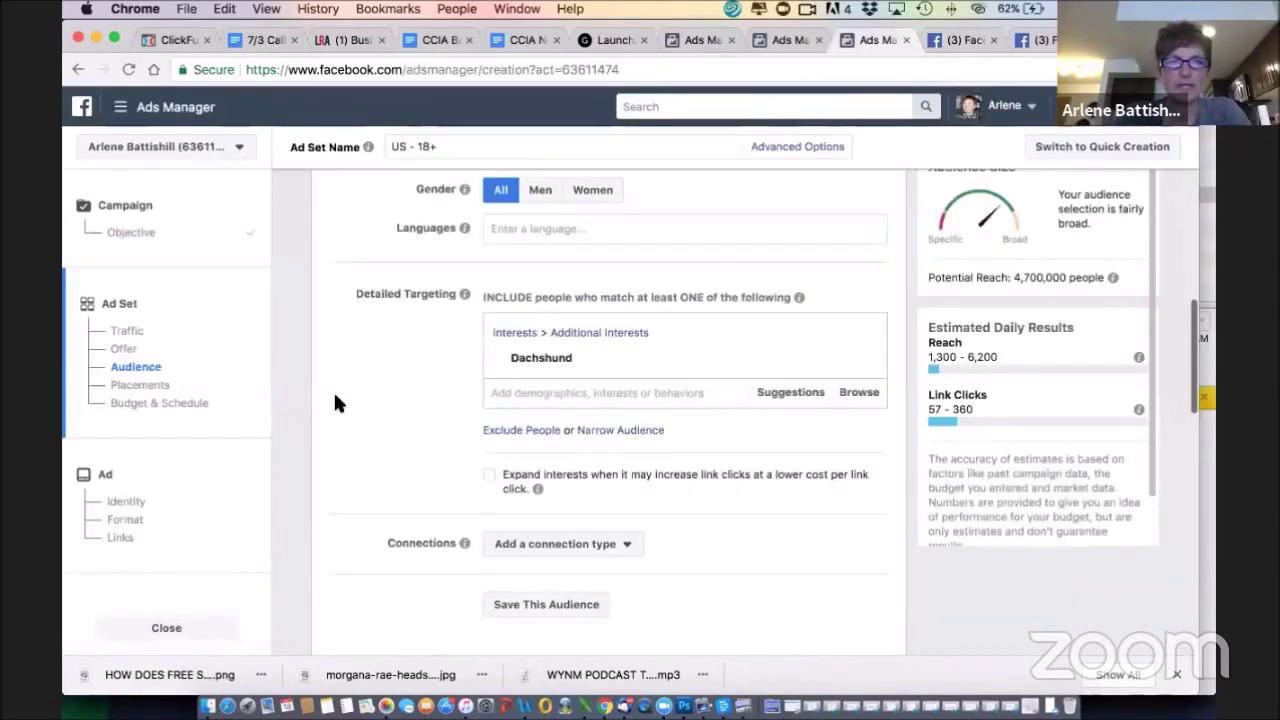
scroll(337, 402, up, 5)
scroll(337, 402, up, 5)
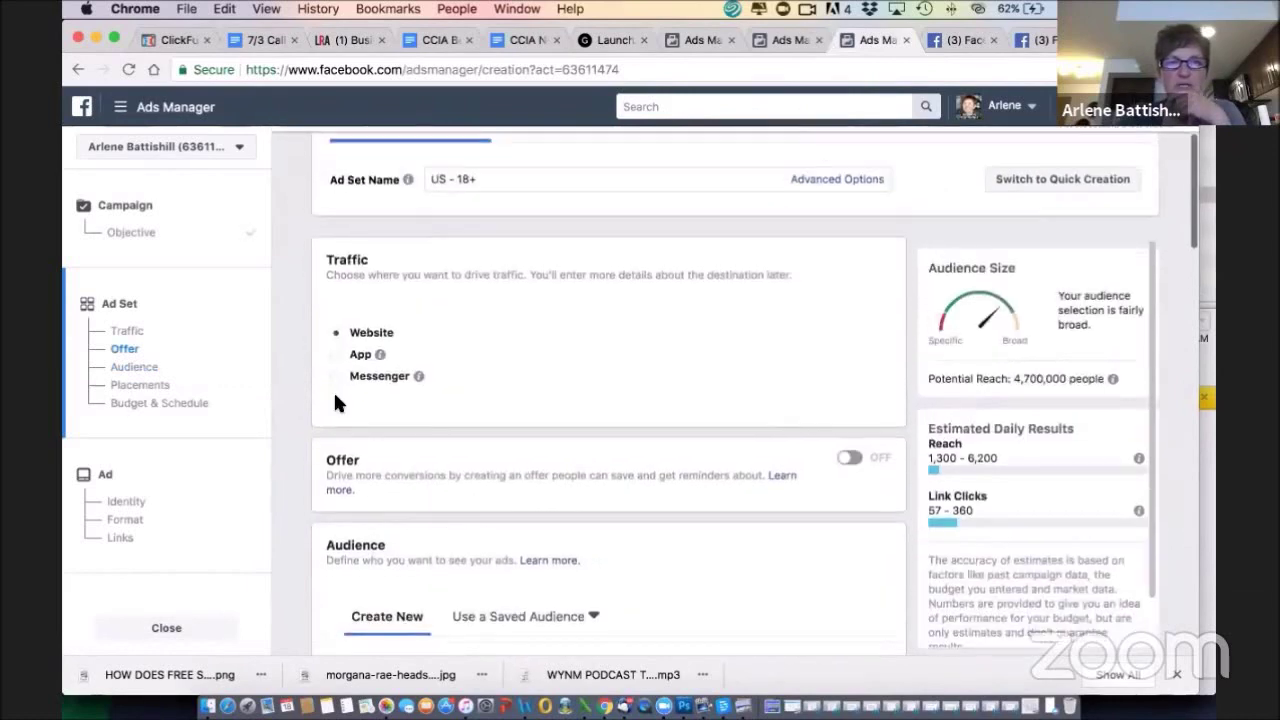
scroll(335, 397, down, 5)
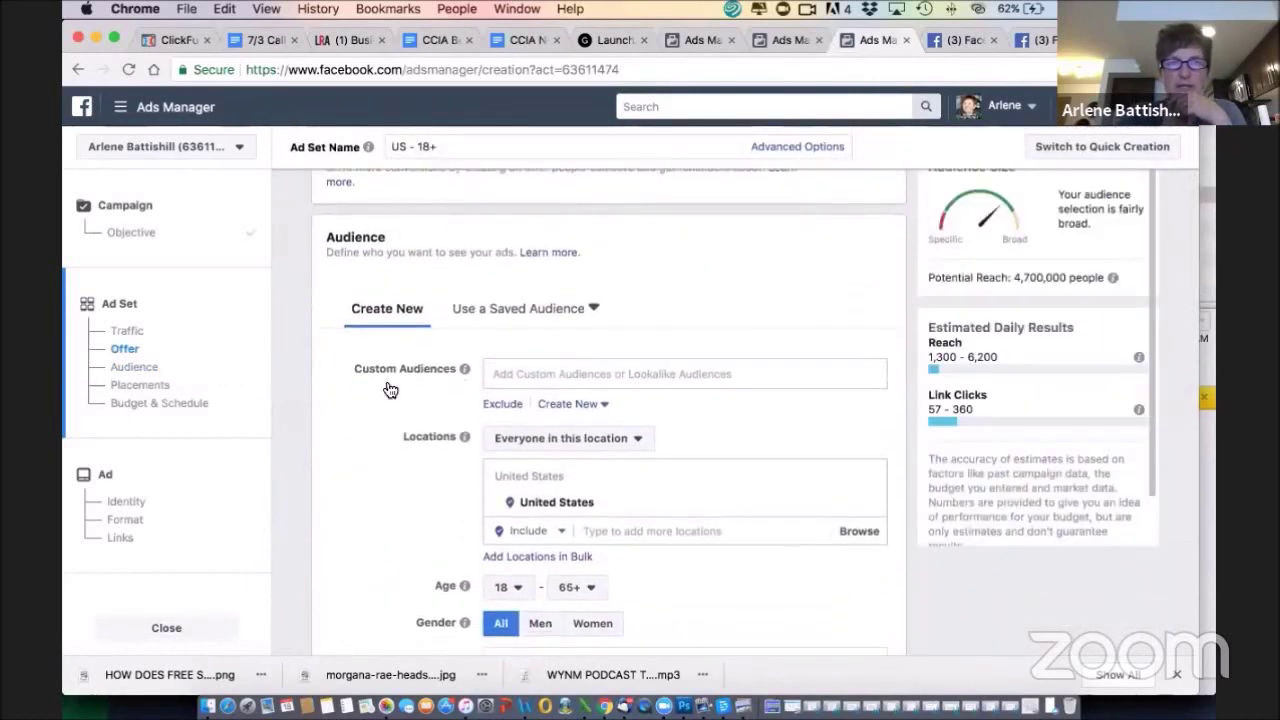
scroll(387, 300, down, 1)
scroll(385, 289, down, 5)
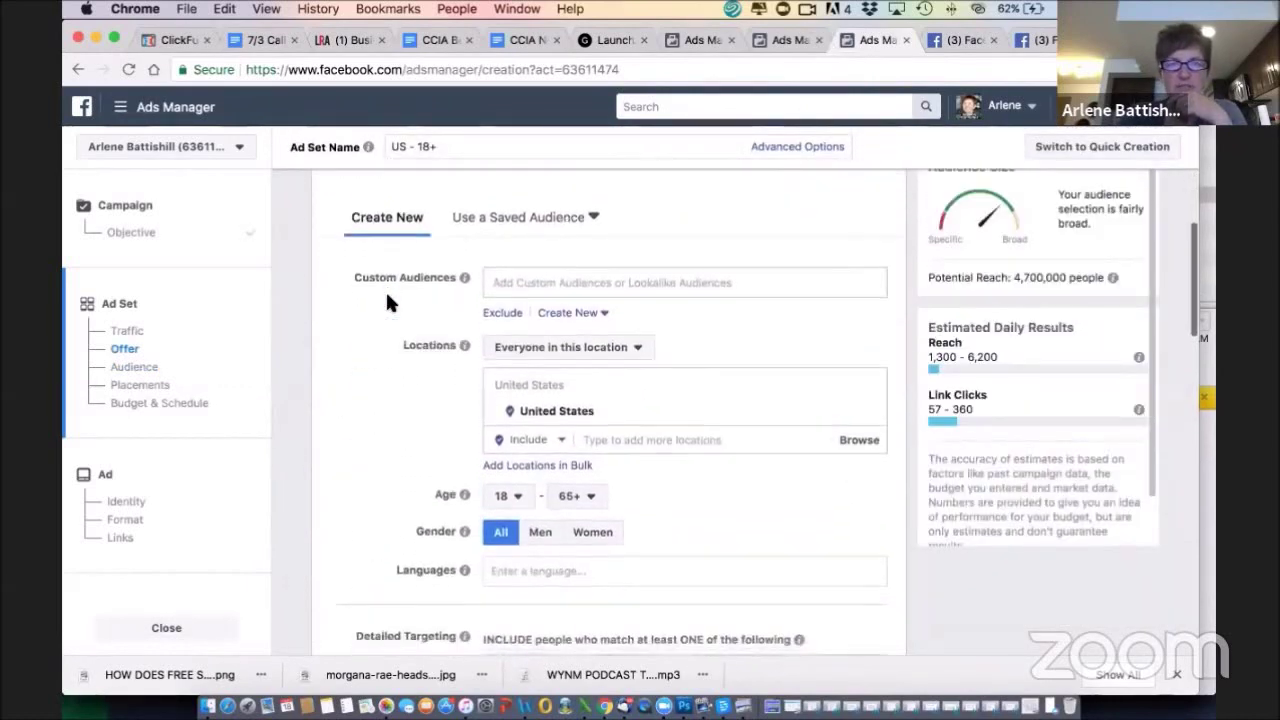
scroll(335, 343, down, 2)
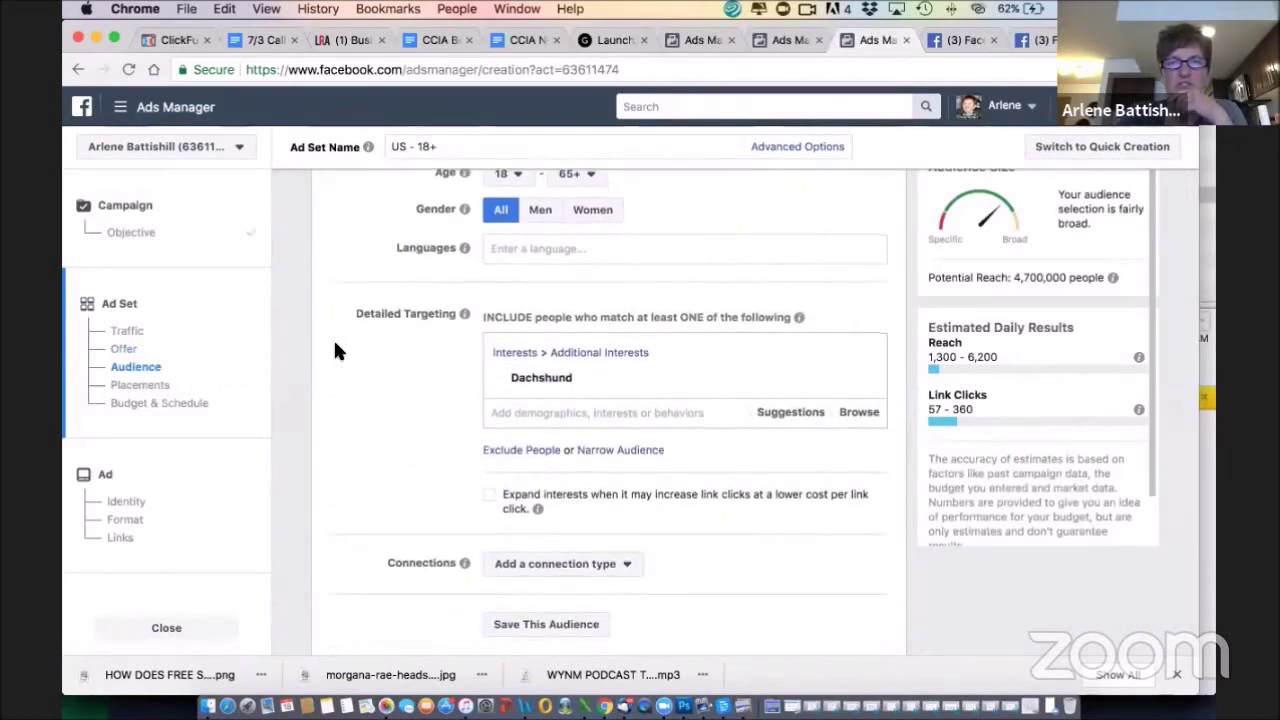
scroll(336, 350, down, 1)
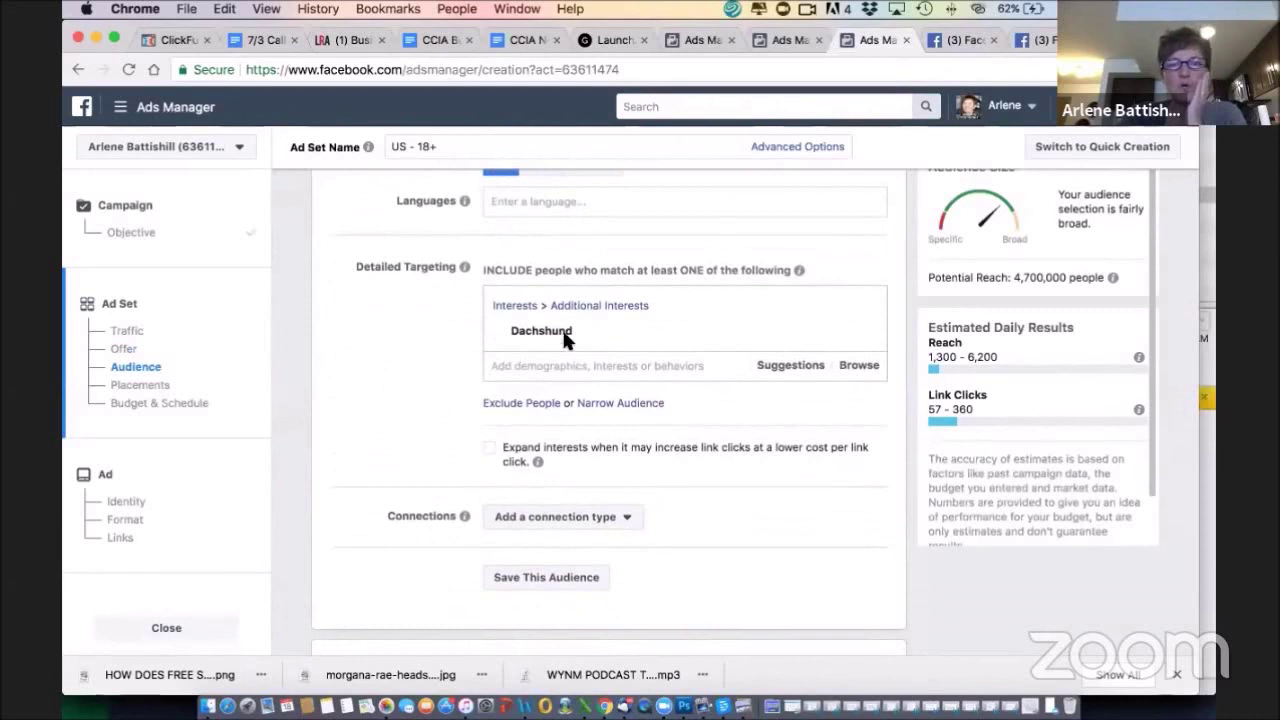
mouse_move(558, 331)
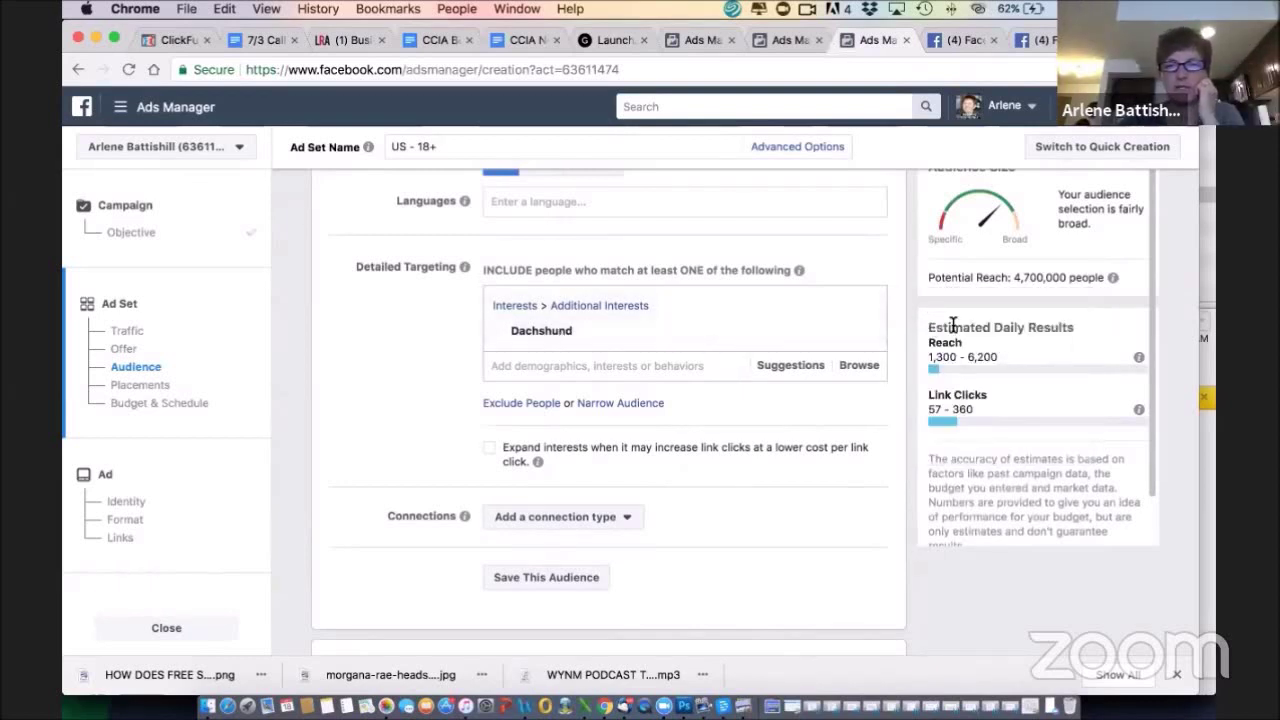
mouse_move(742, 309)
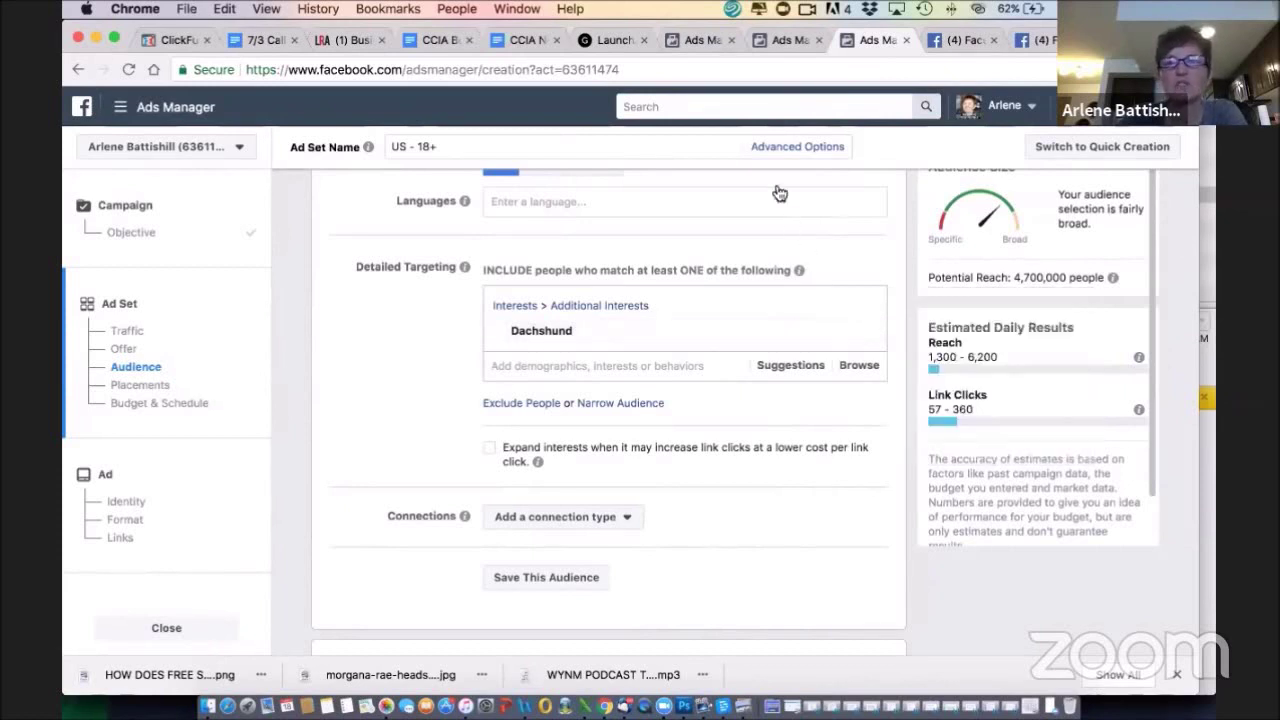
Open the ad set draft that narrows Dachshund with Petco and examine both targeting conditions and the Petco interest's details
click(790, 40)
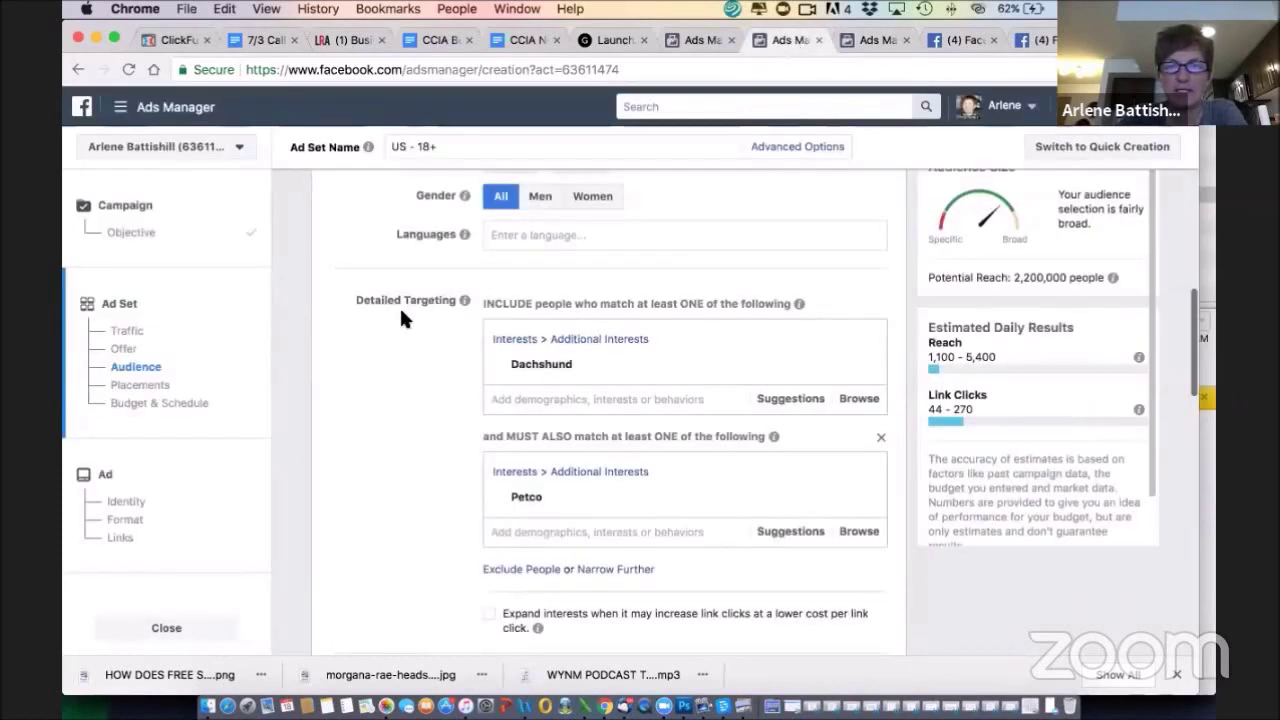
scroll(399, 310, down, 1)
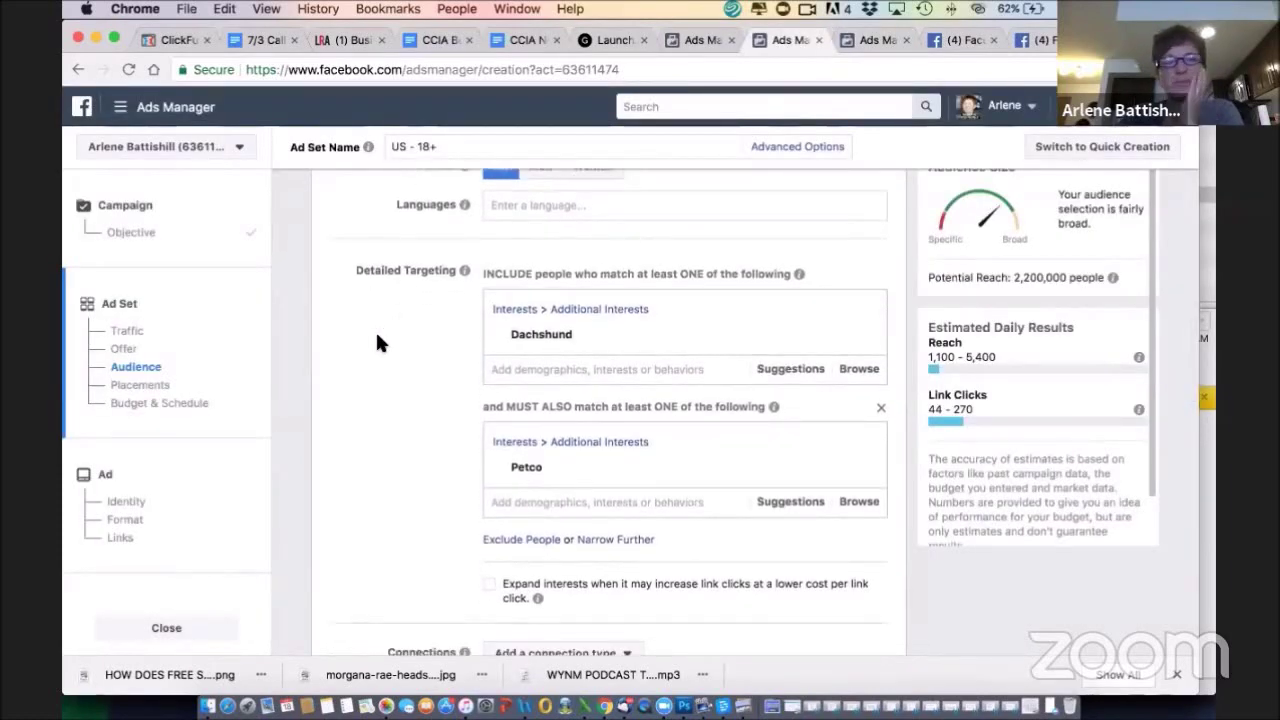
scroll(433, 335, down, 2)
mouse_move(594, 292)
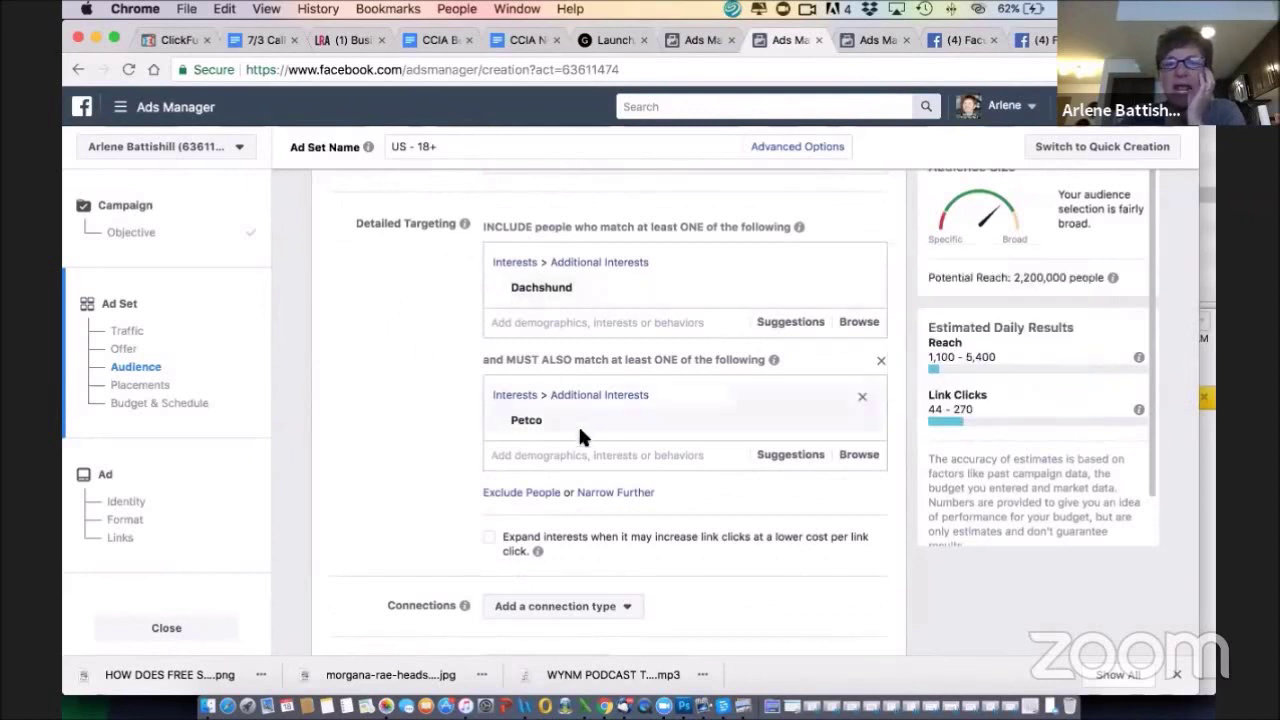
mouse_move(604, 420)
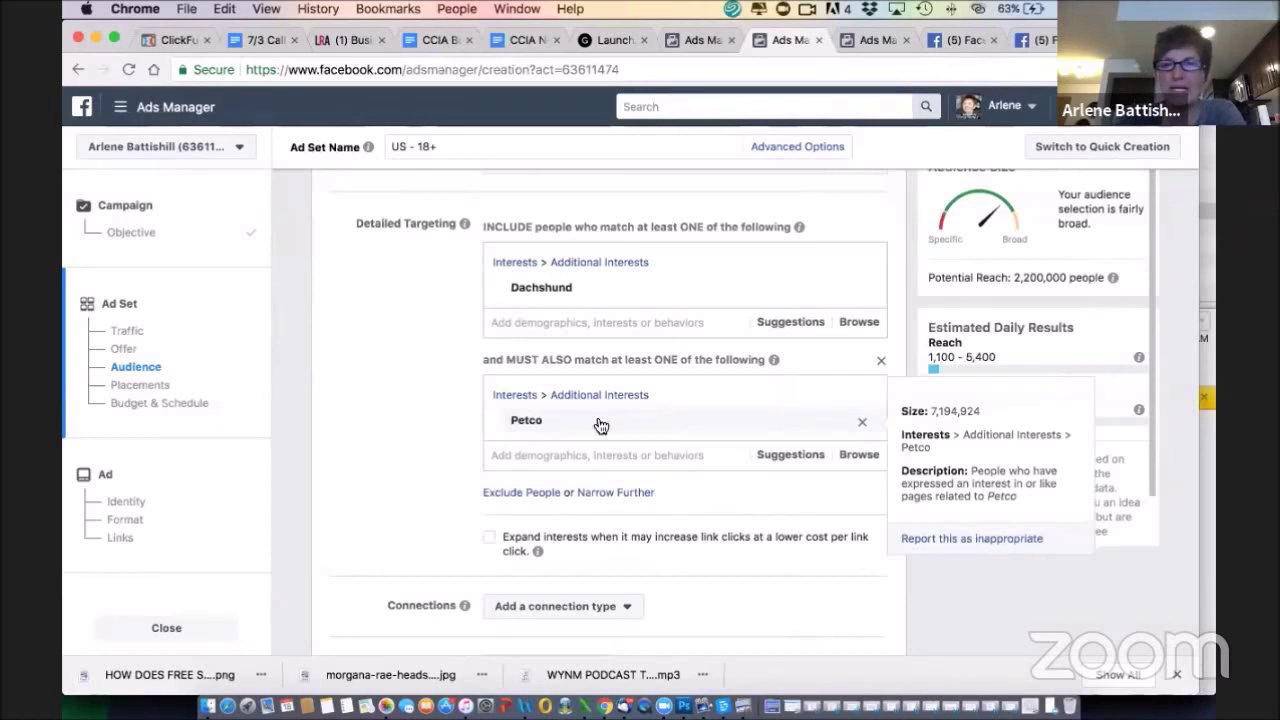
Open the US - 40+ ad set draft and examine its age range and the dog show interests narrowed by Dachshund
click(704, 42)
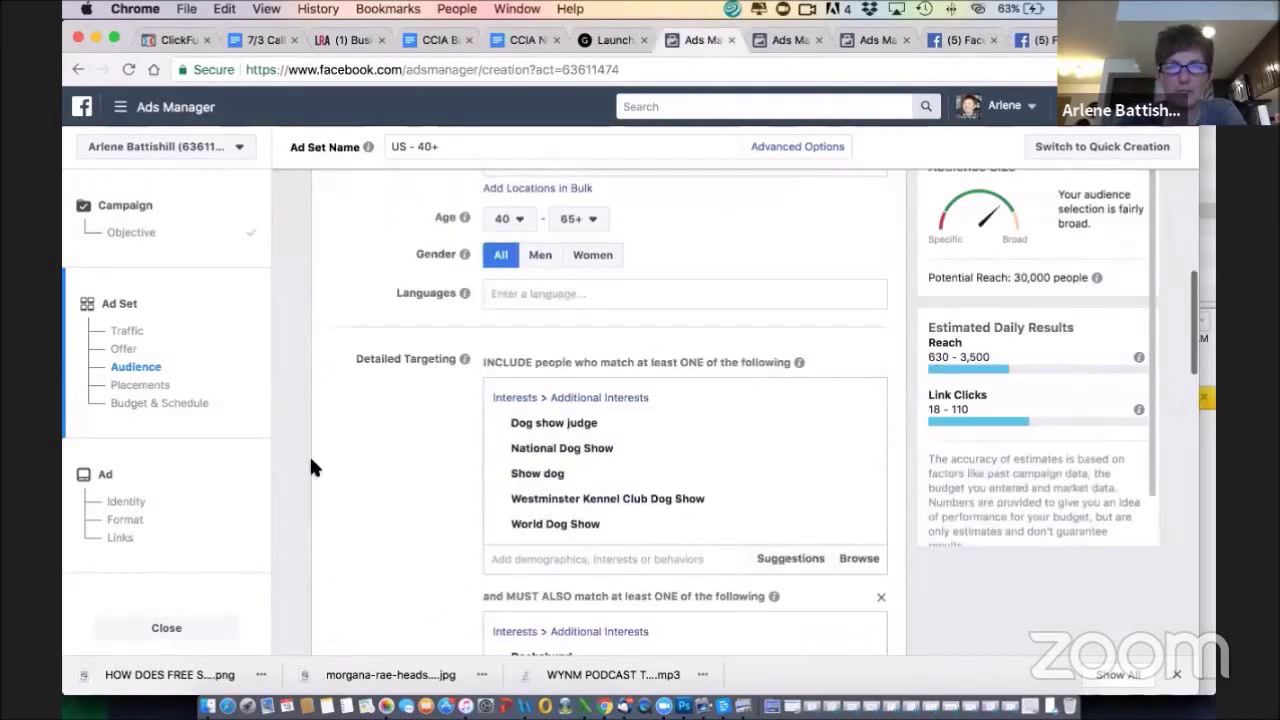
scroll(363, 452, down, 3)
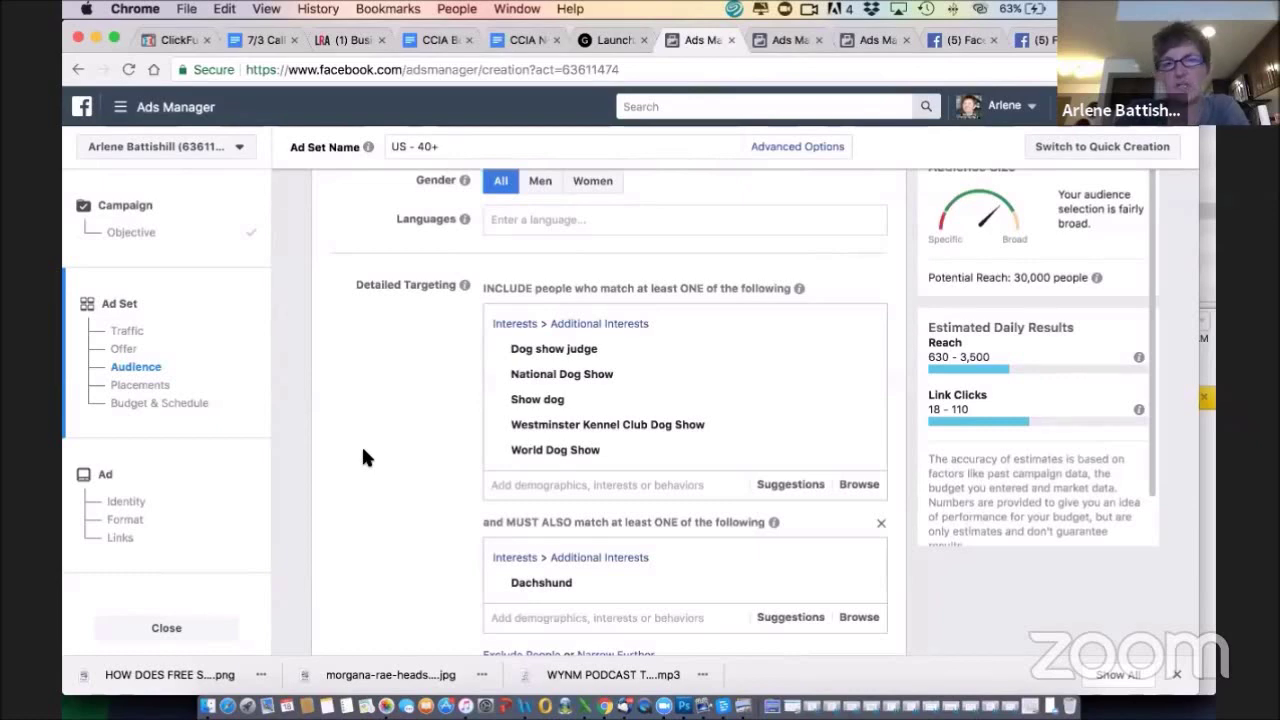
scroll(377, 369, up, 5)
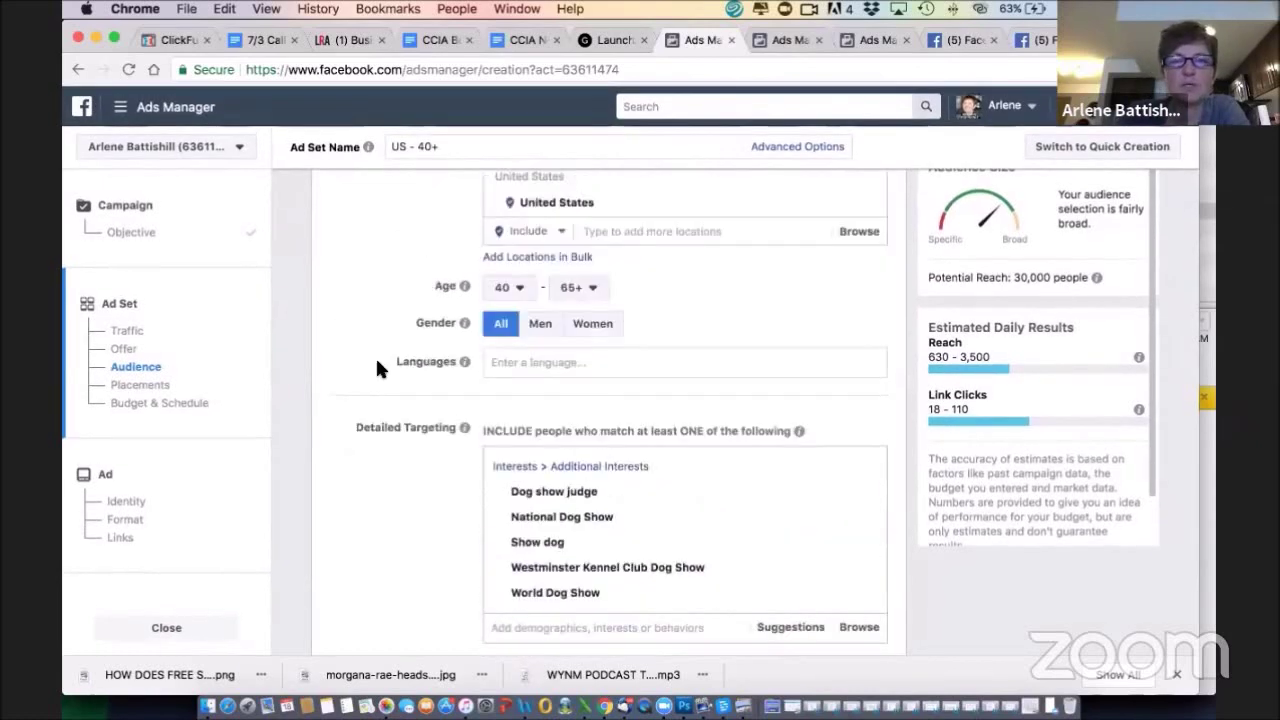
scroll(377, 369, down, 3)
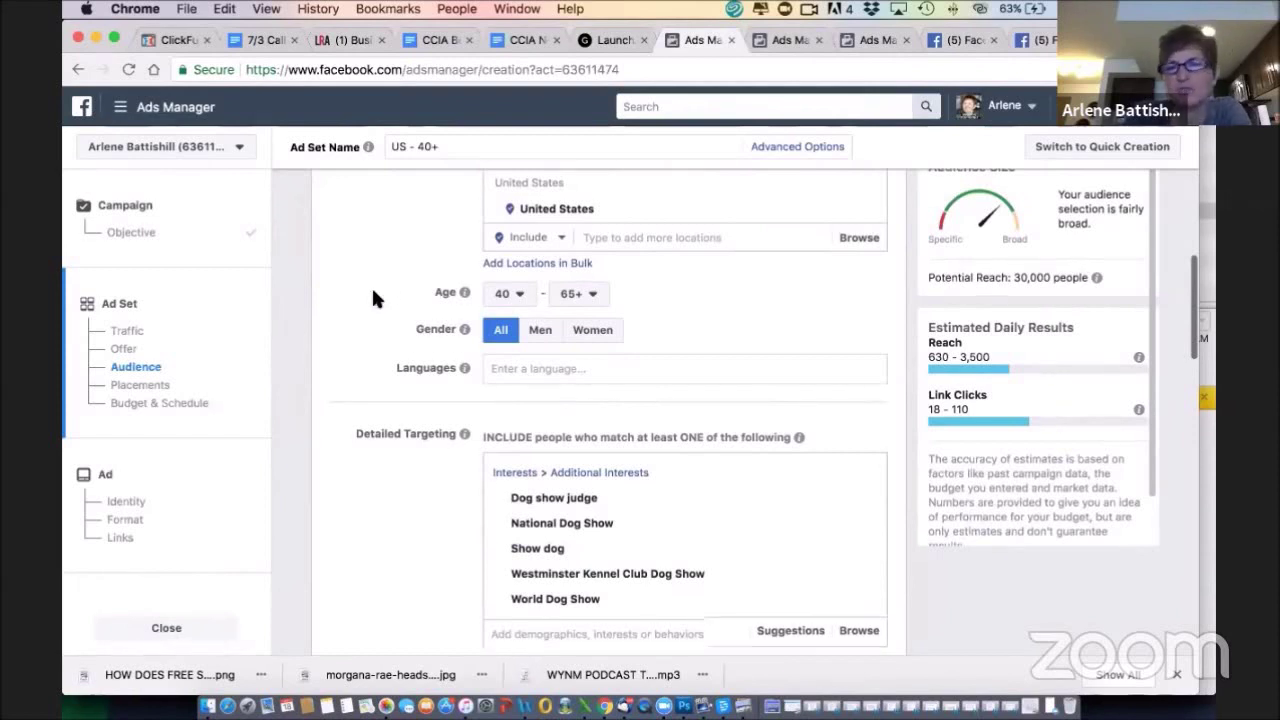
scroll(373, 297, down, 2)
scroll(373, 297, down, 3)
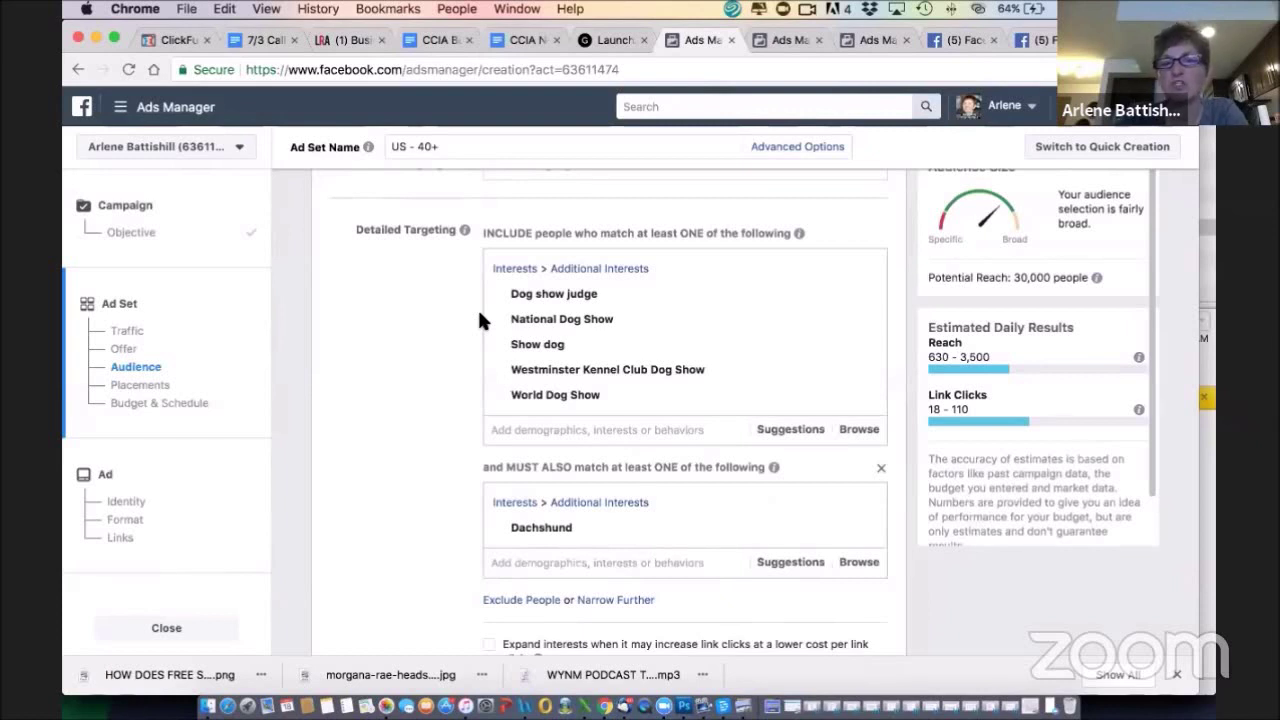
scroll(479, 313, up, 2)
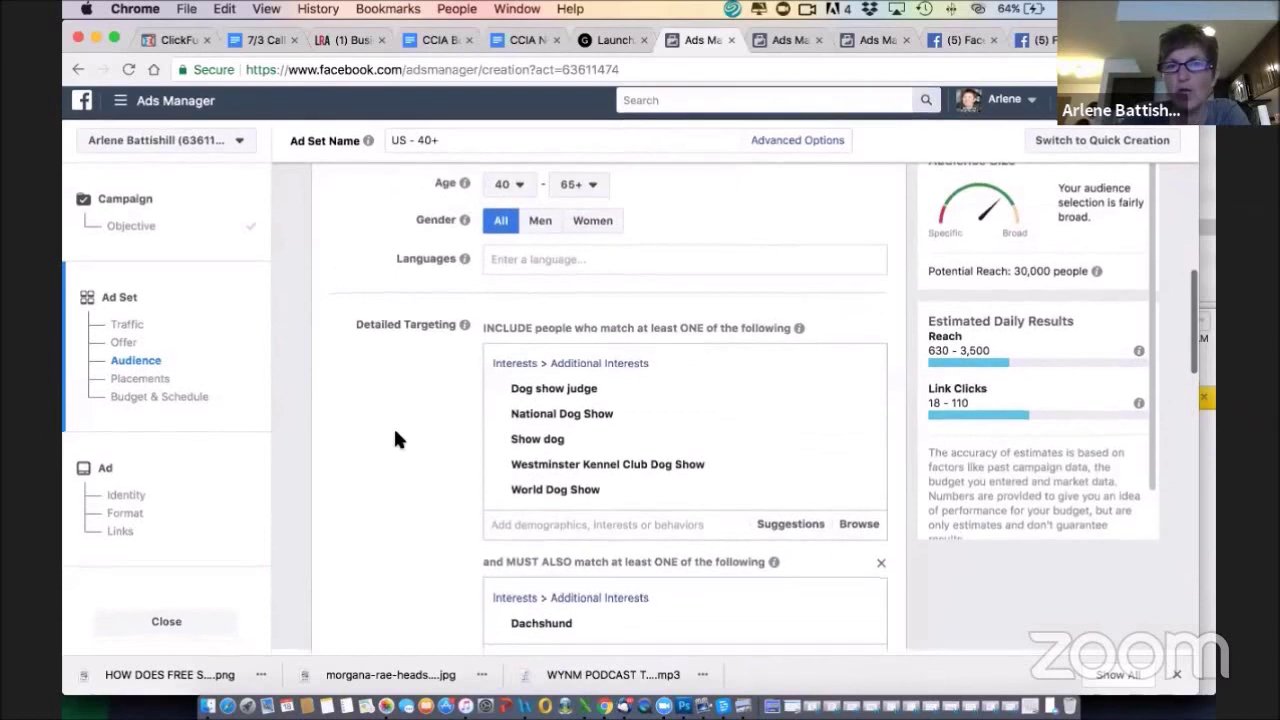
scroll(395, 435, down, 1)
scroll(397, 441, down, 1)
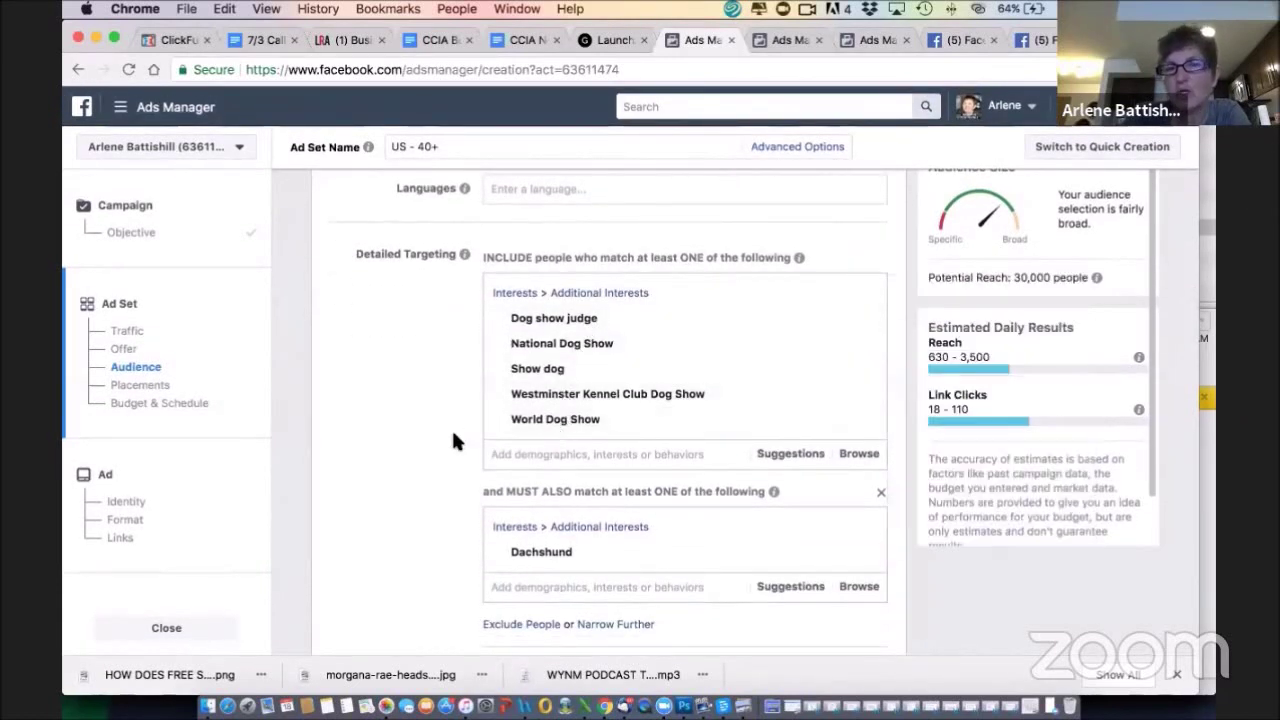
scroll(451, 440, down, 2)
mouse_move(586, 451)
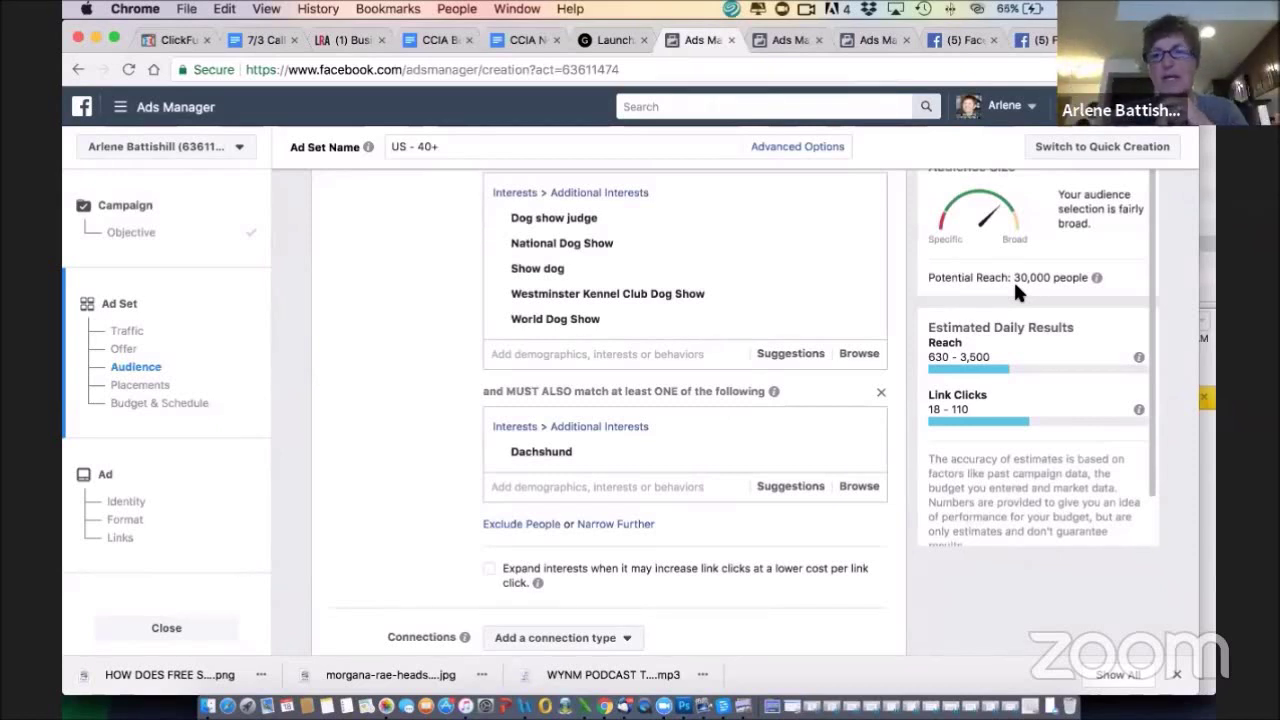
Highlight the potential reach figure and view the details of the Show dog and World Dog Show interests
drag(1012, 279, 1052, 278)
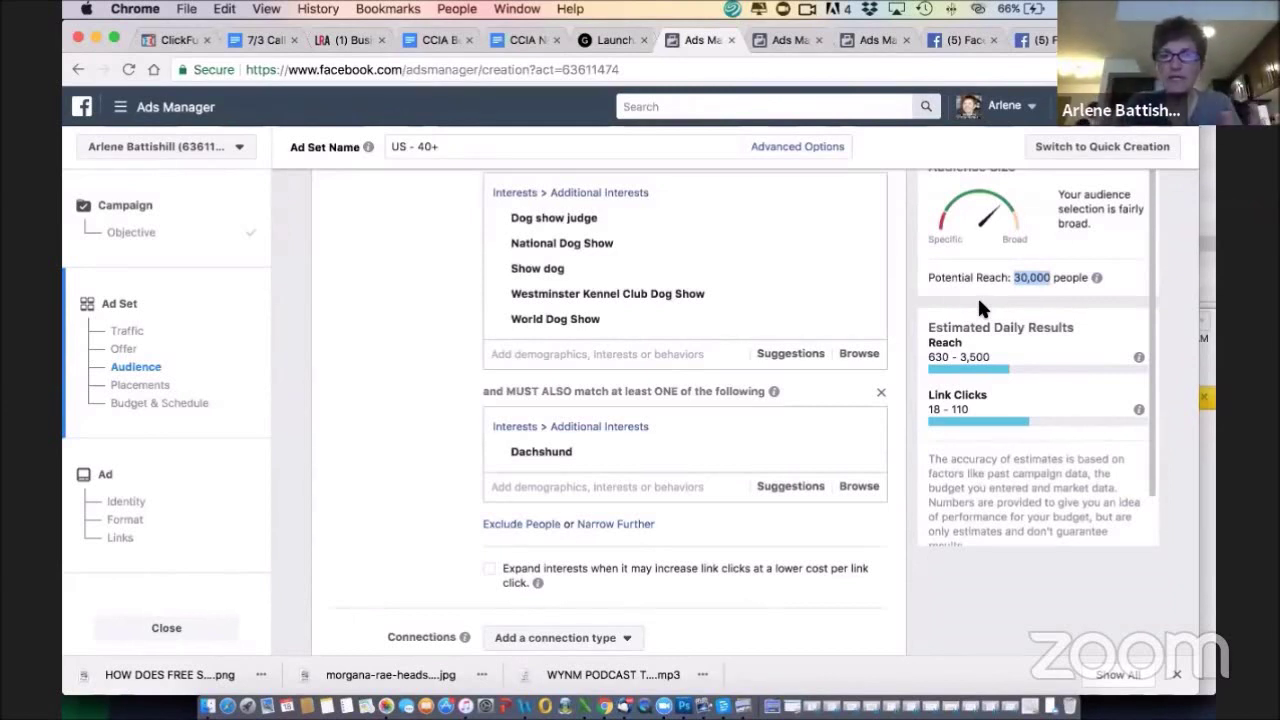
mouse_move(533, 285)
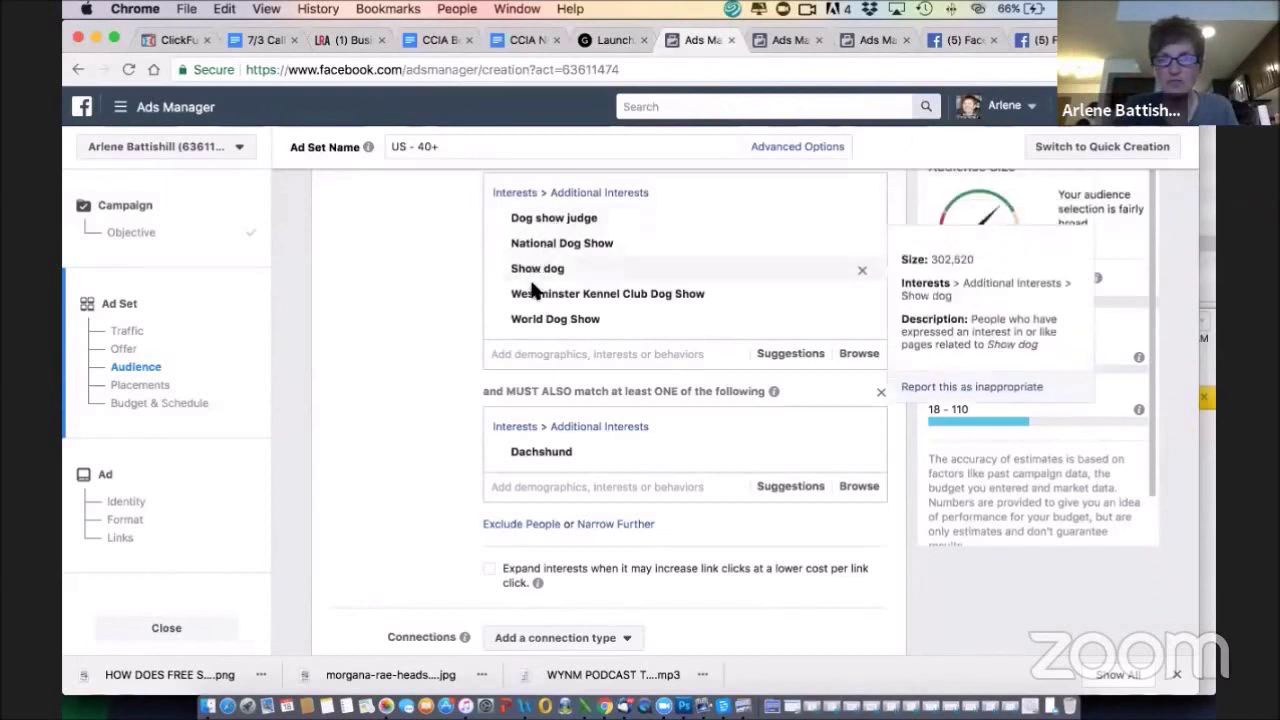
mouse_move(528, 326)
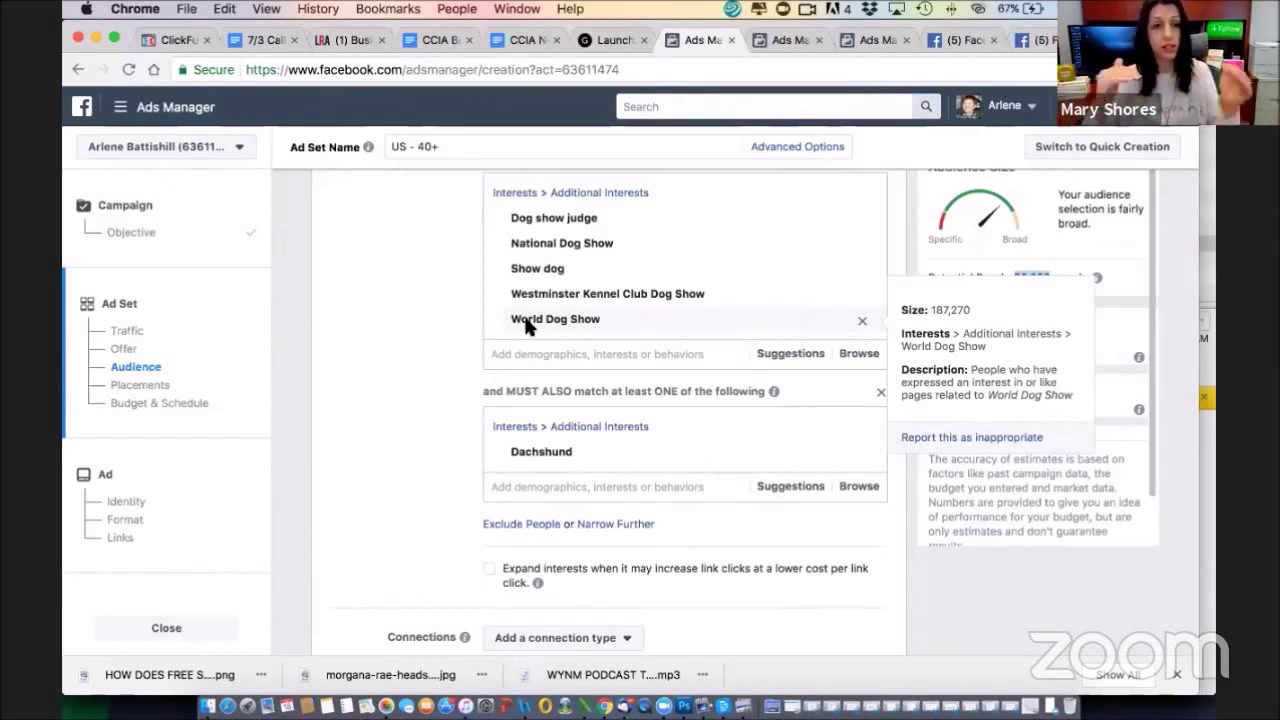
Review the US - 40+ ad set's location, age and gender settings and the Dog show judge interest's details
scroll(415, 373, down, 1)
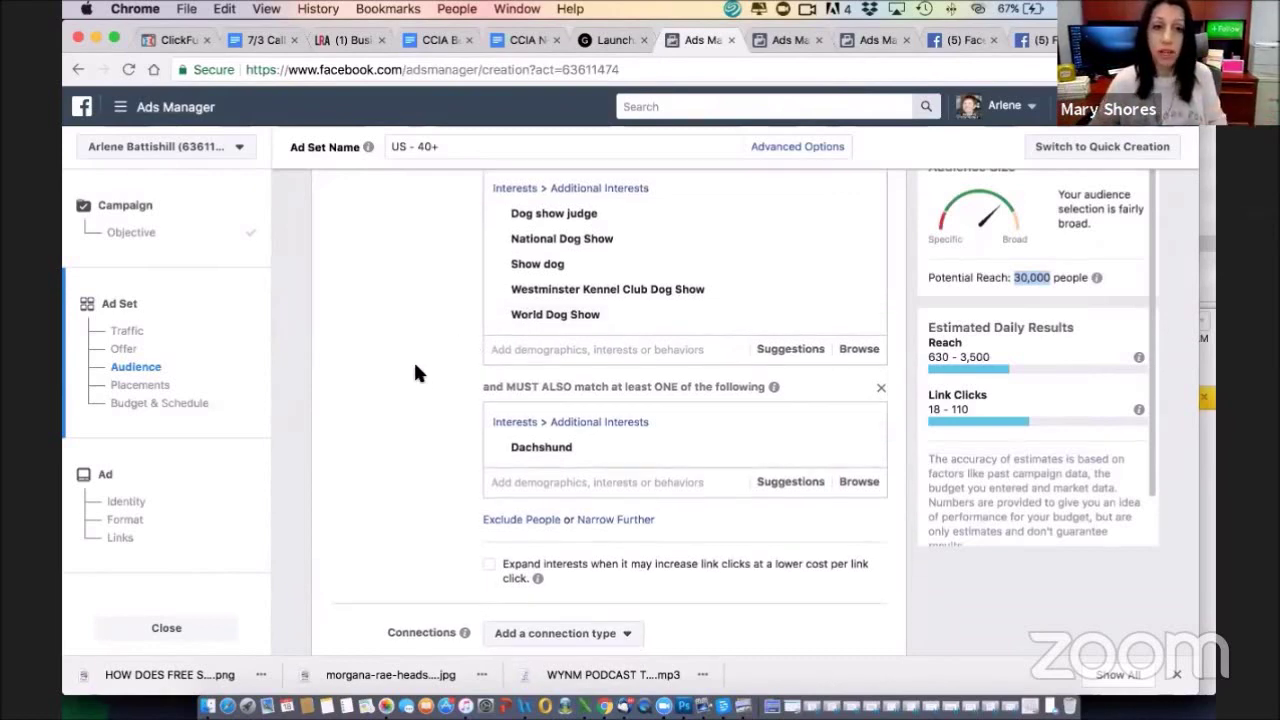
scroll(375, 341, up, 2)
scroll(373, 341, up, 3)
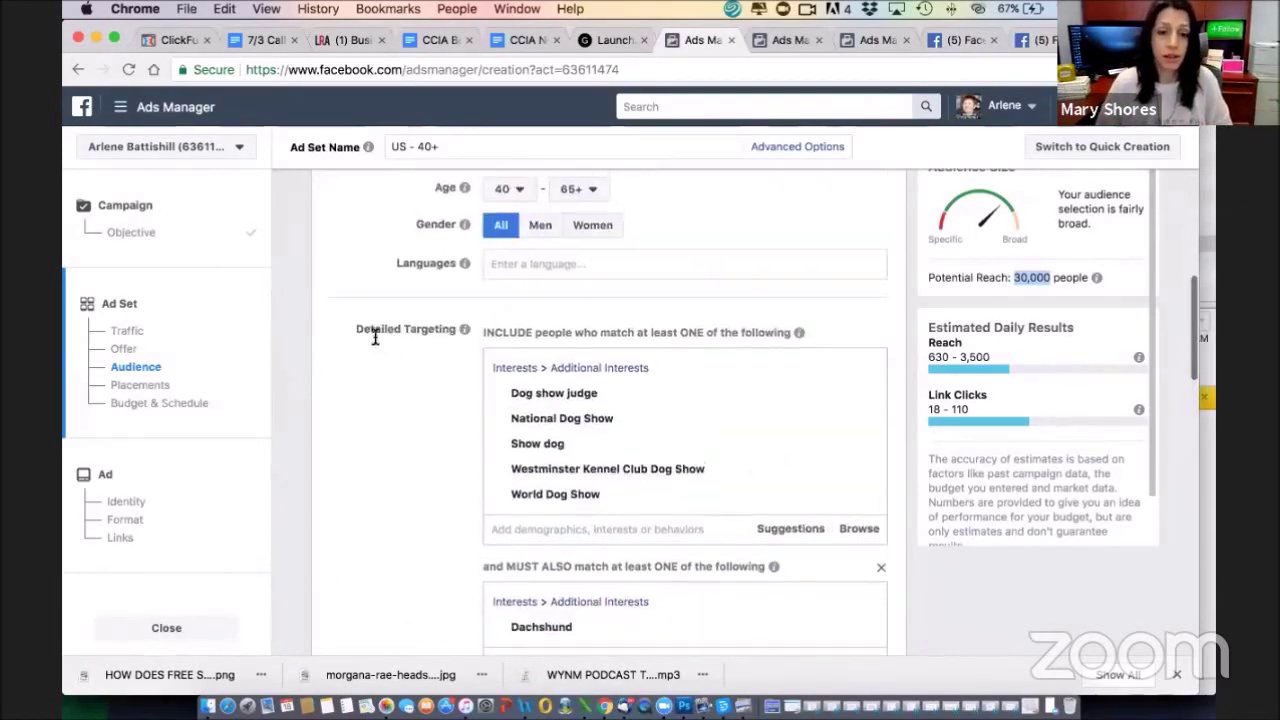
scroll(433, 355, down, 3)
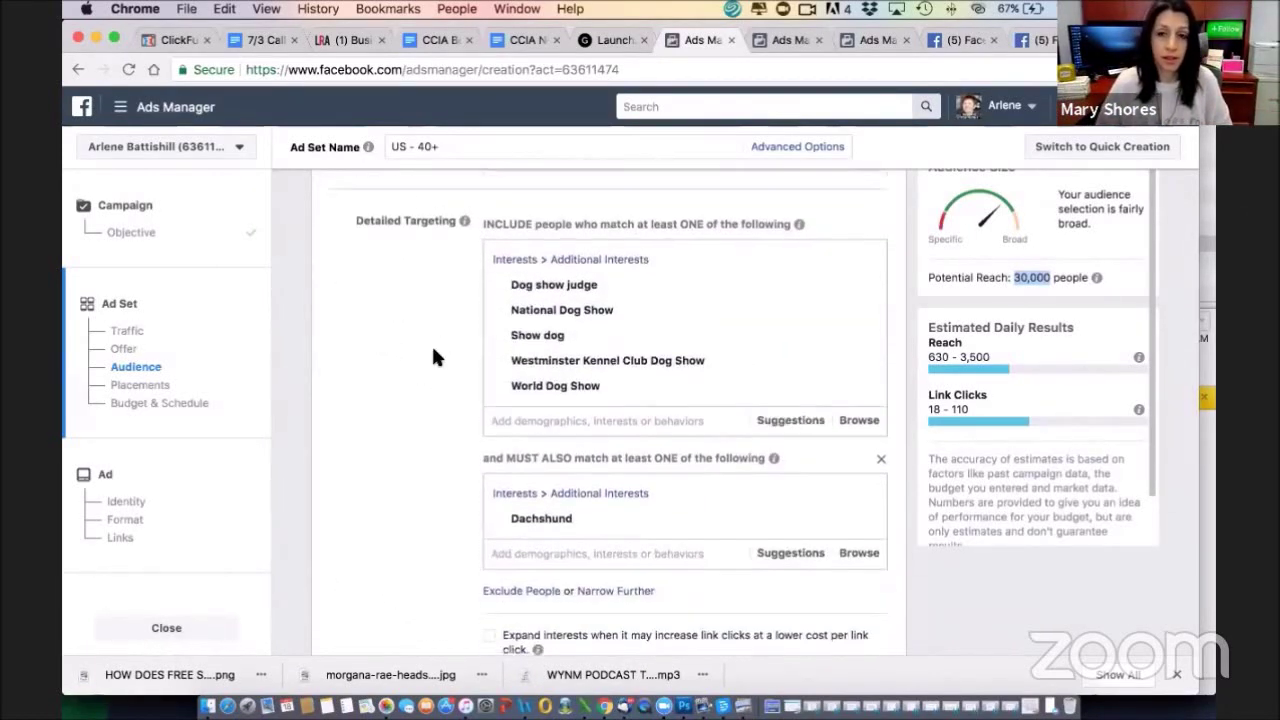
mouse_move(571, 268)
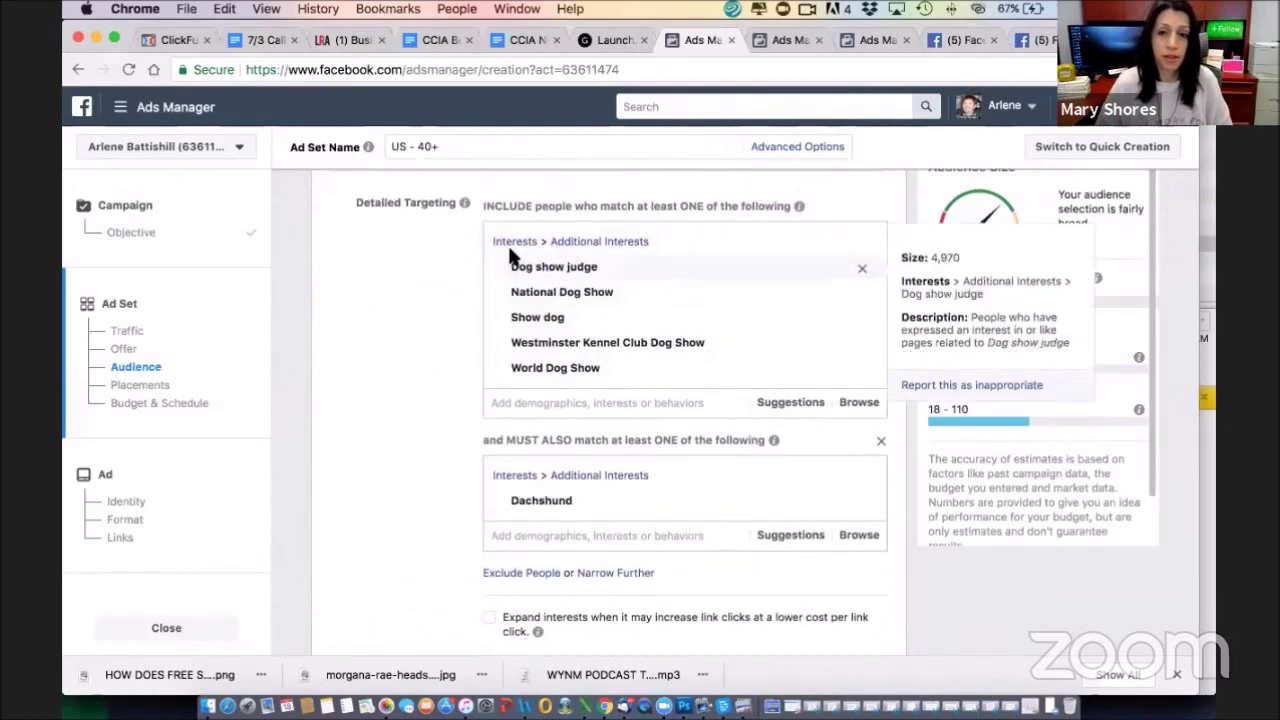
scroll(424, 262, up, 3)
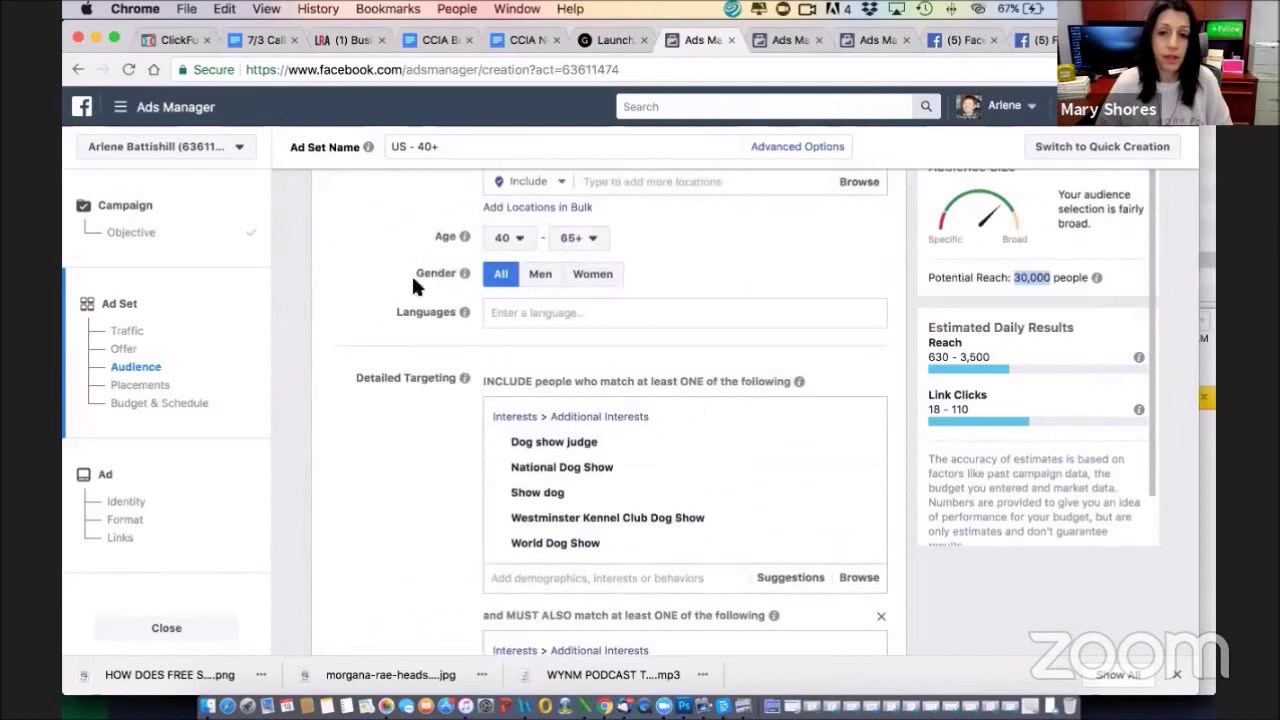
scroll(411, 273, up, 2)
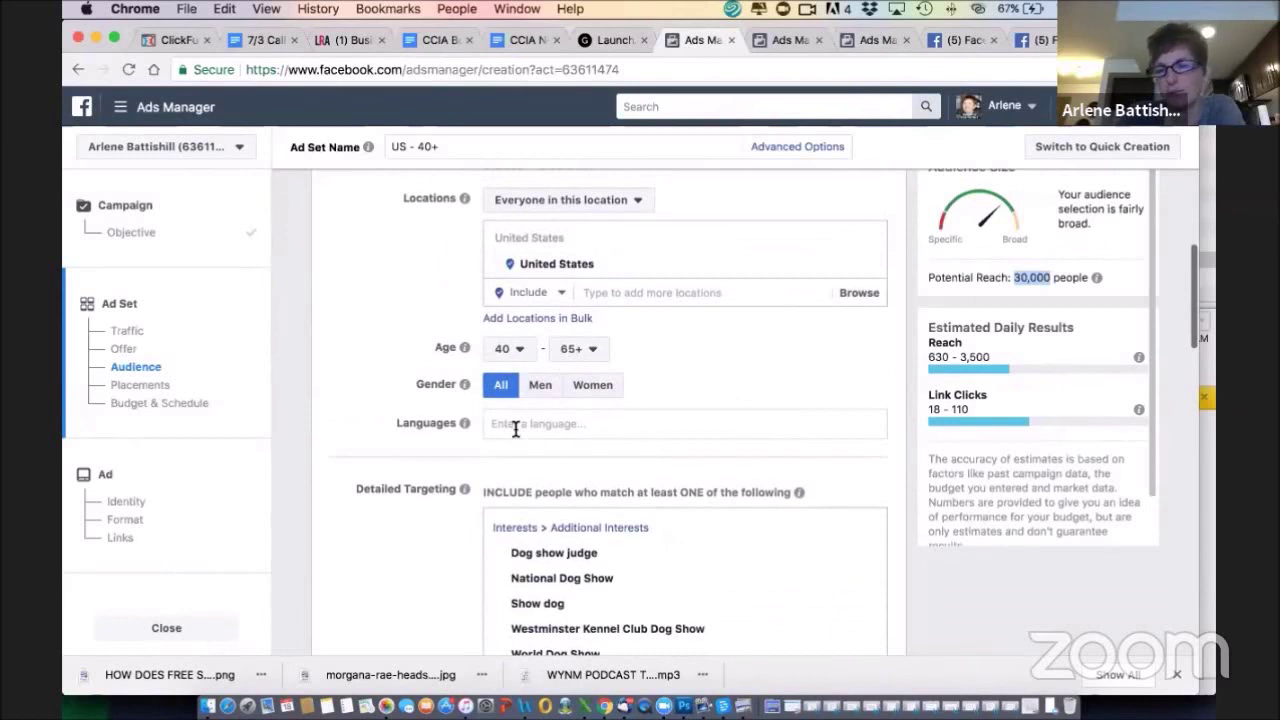
scroll(393, 362, down, 1)
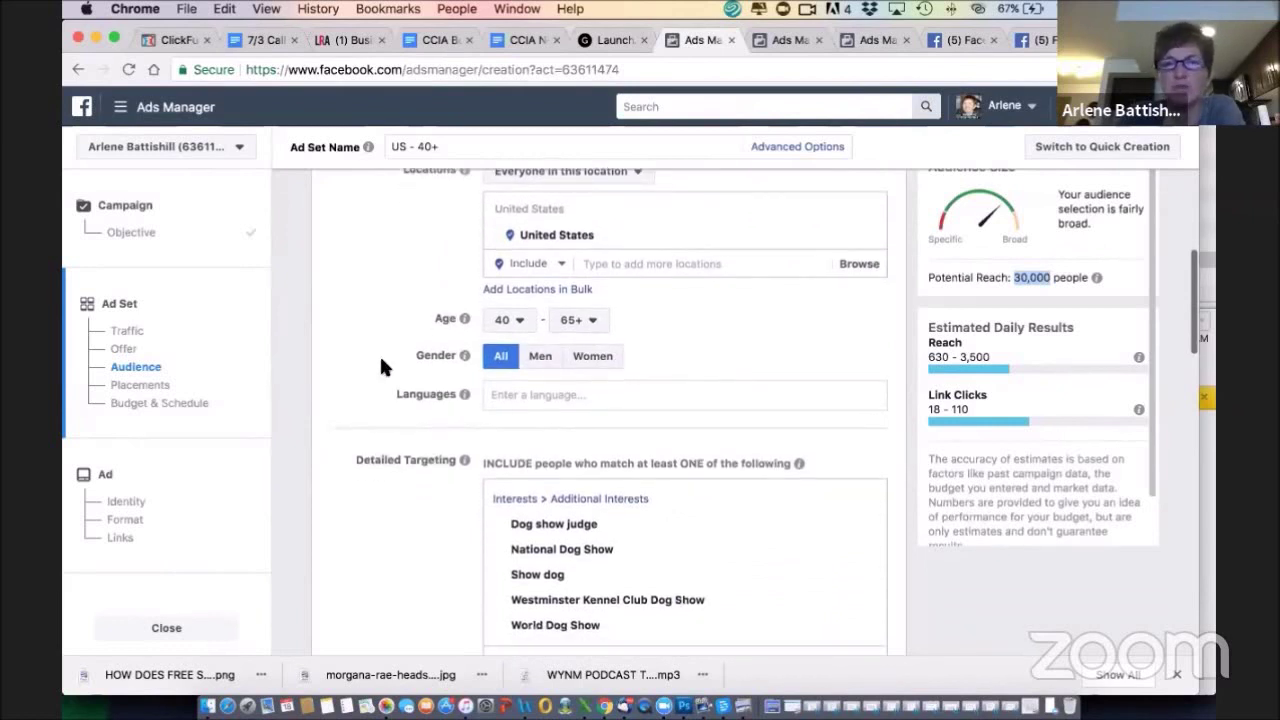
Compare the included dog show interests with the Dachshund narrowing condition and view the National Dog Show interest's details
scroll(380, 367, down, 4)
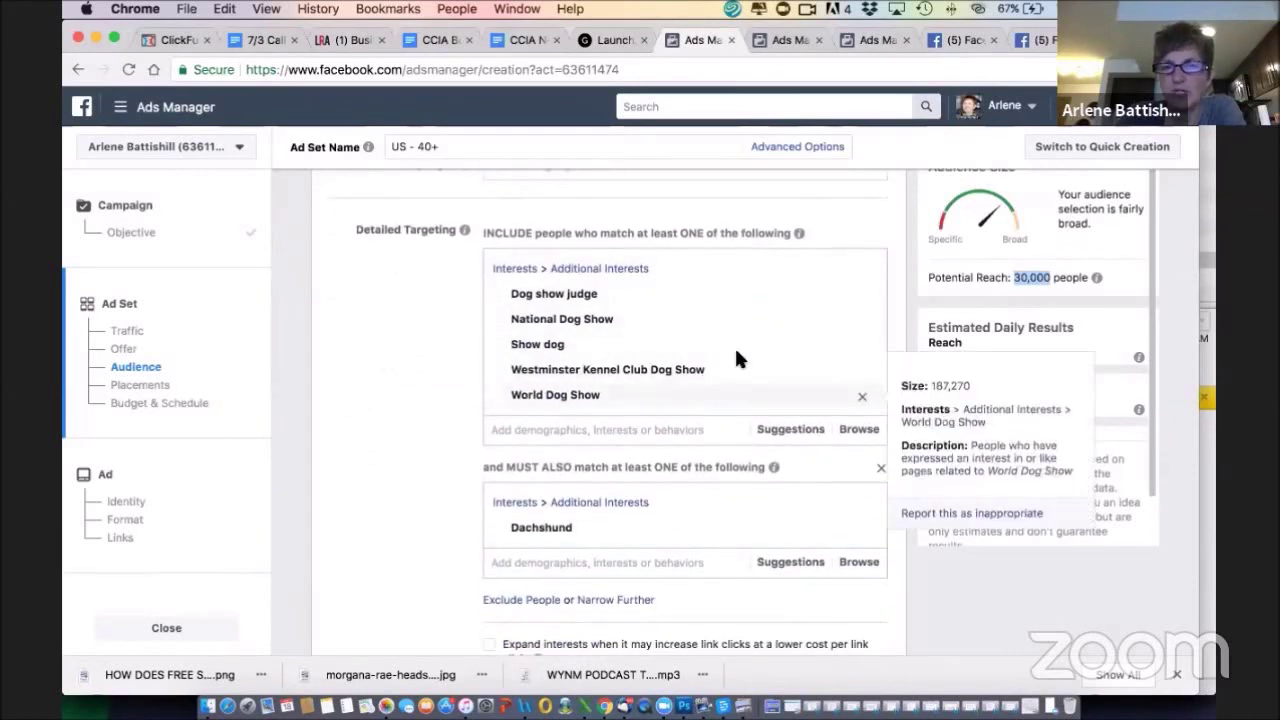
mouse_move(788, 321)
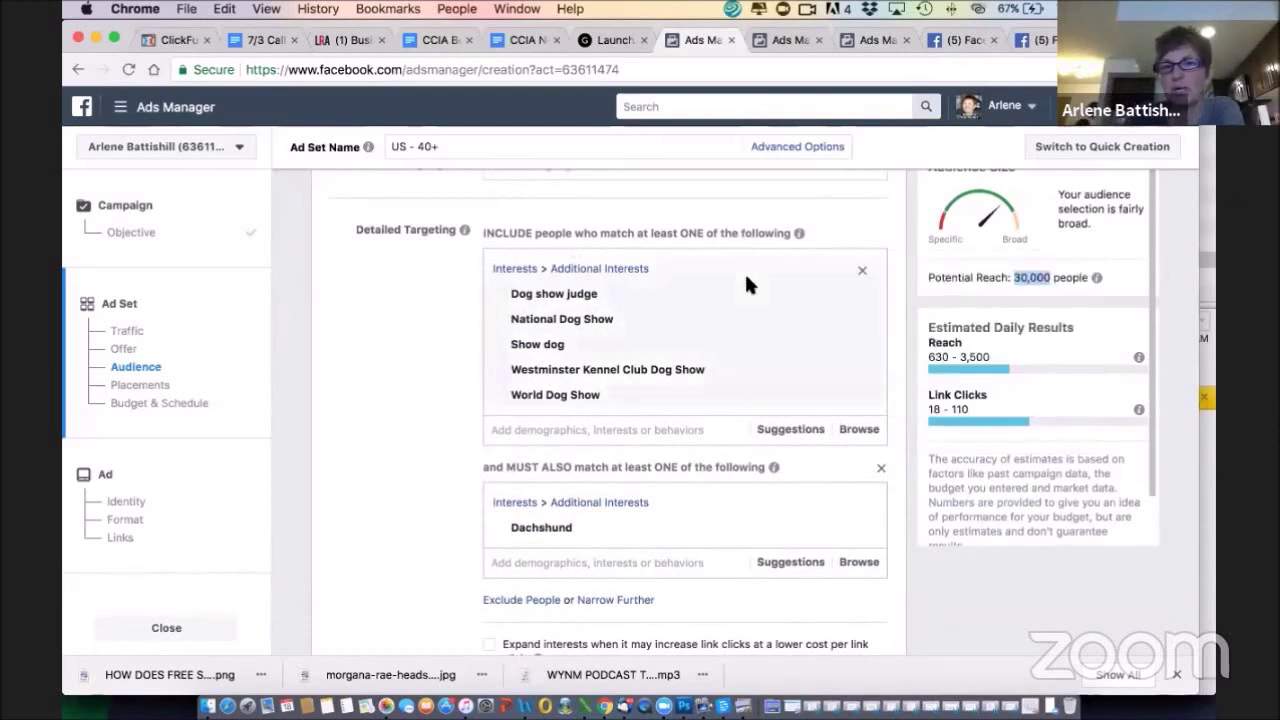
mouse_move(744, 292)
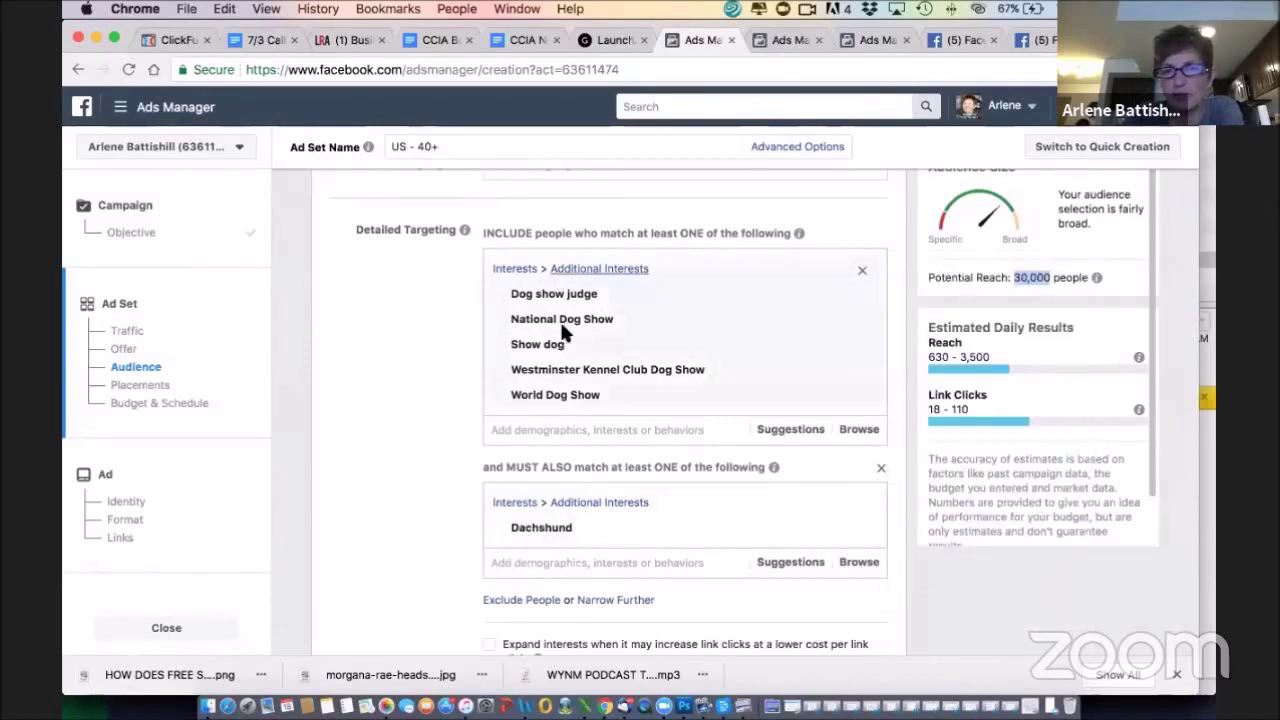
mouse_move(596, 535)
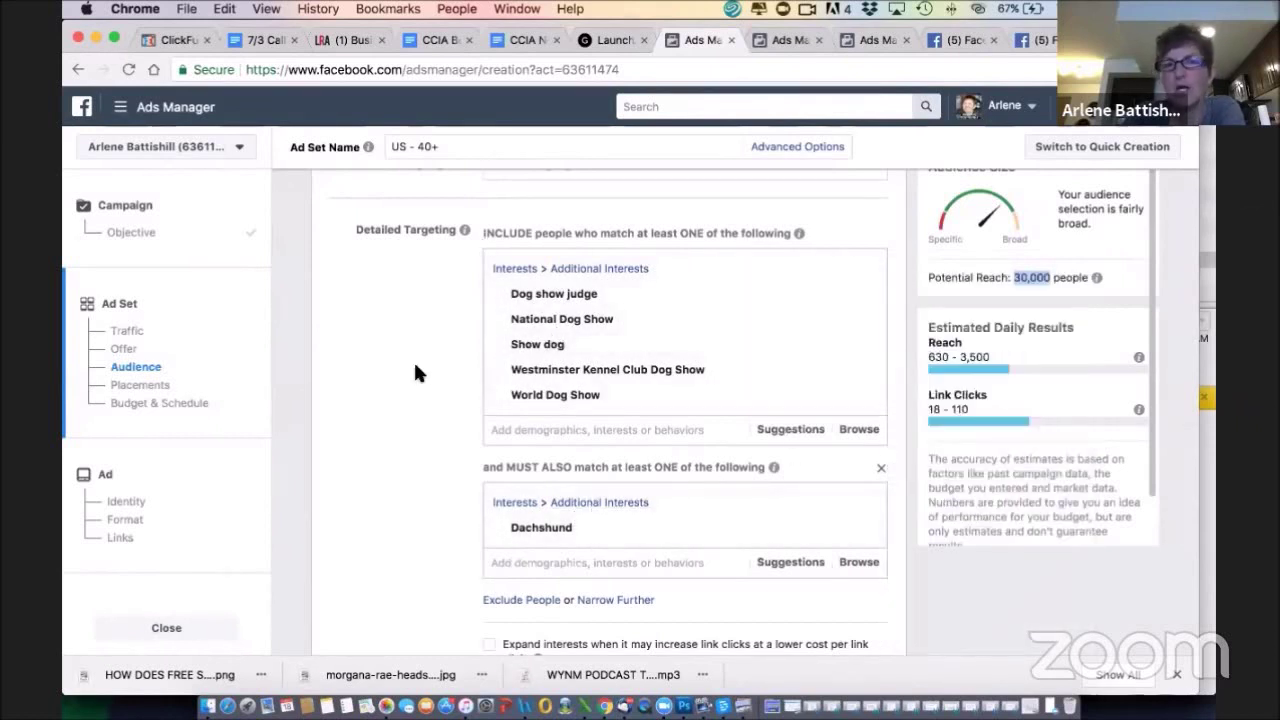
mouse_move(668, 295)
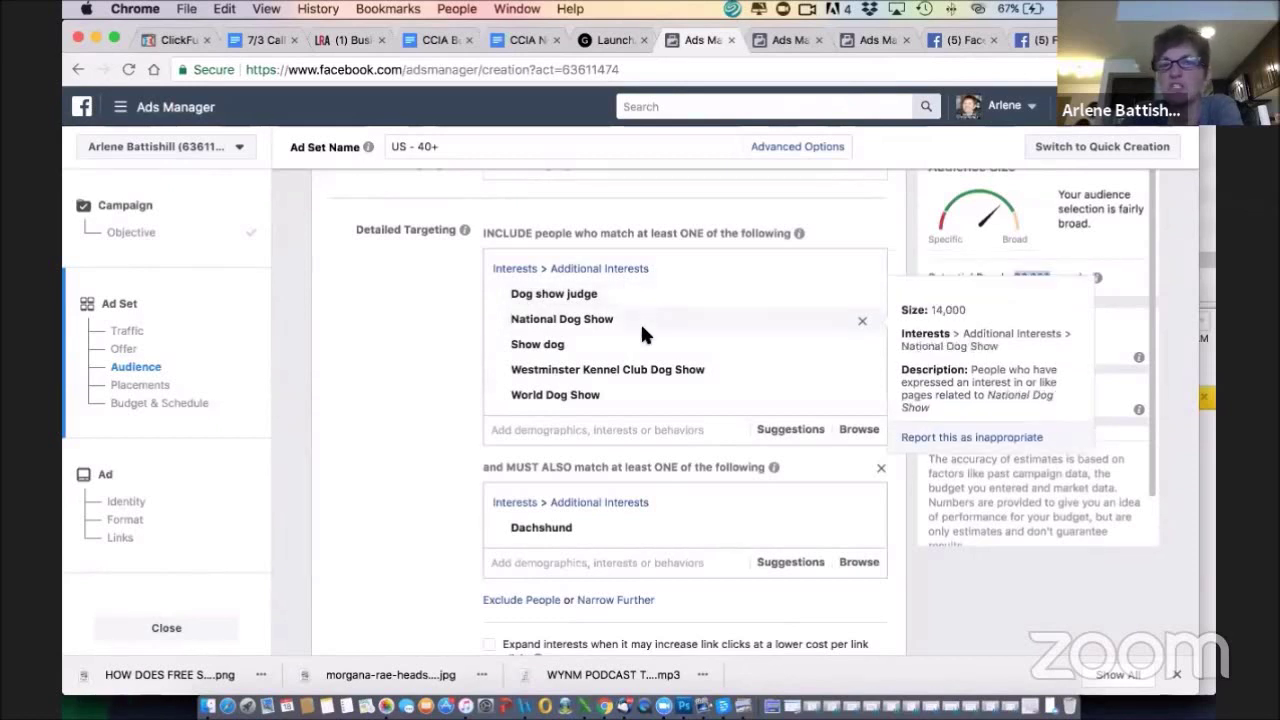
View the National Dog Show and Dog show judge interest details and examine the included interests alongside the Dachshund narrowing condition
mouse_move(640, 378)
mouse_move(616, 298)
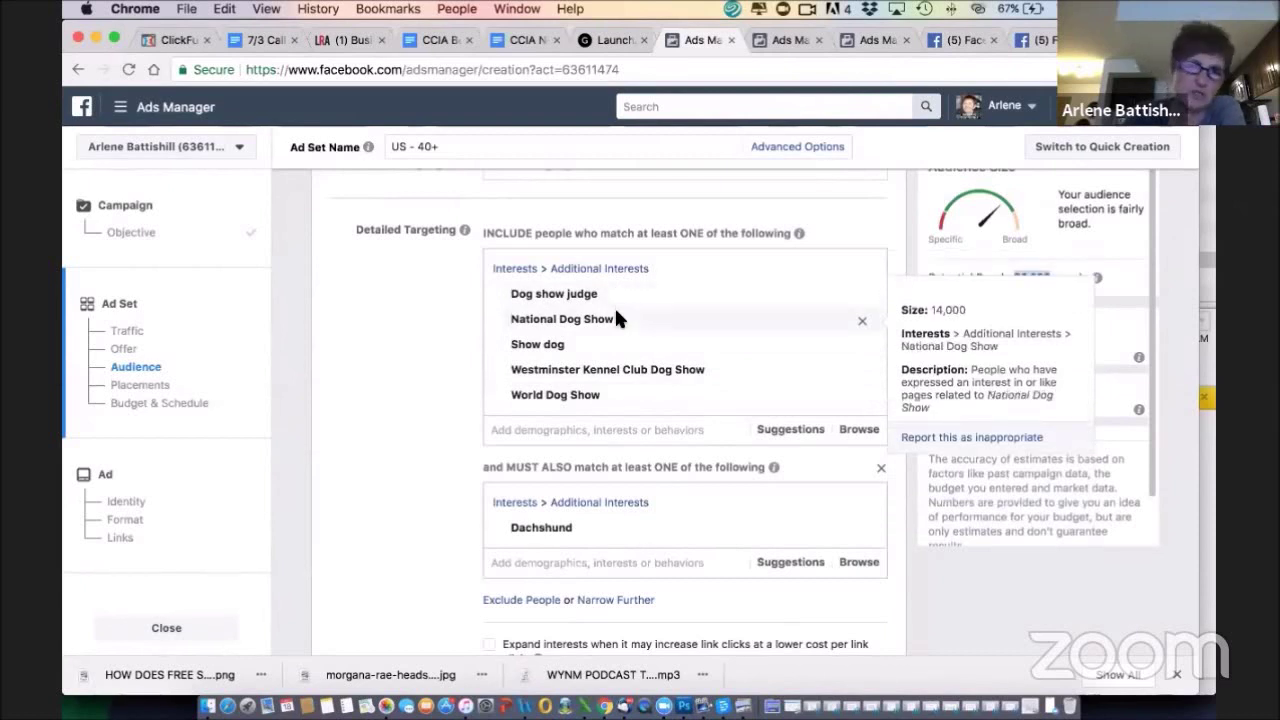
mouse_move(616, 345)
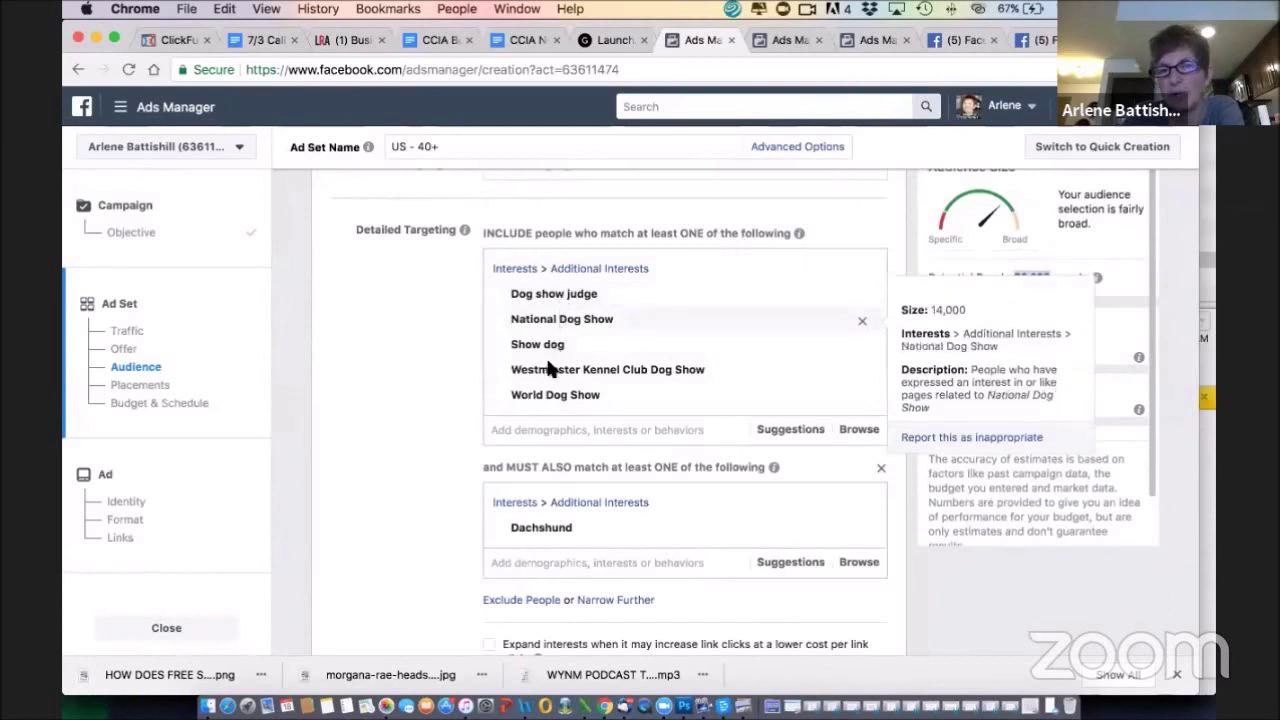
mouse_move(548, 388)
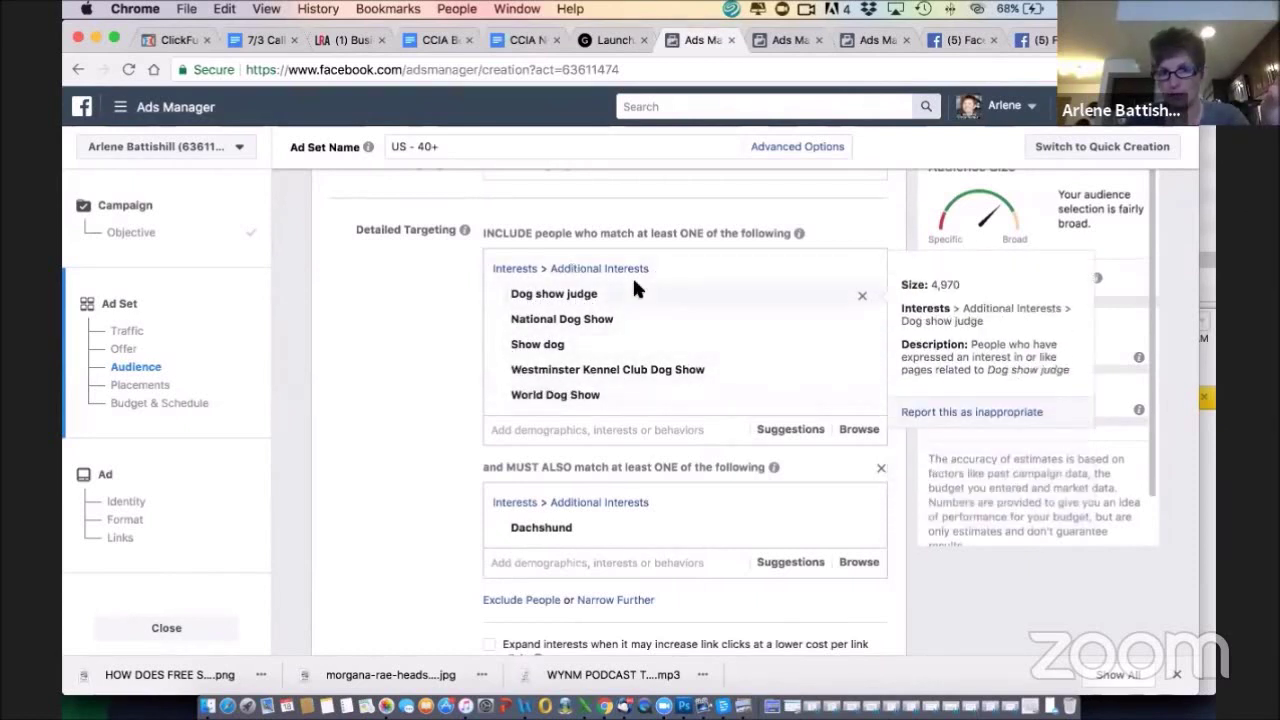
scroll(372, 341, down, 2)
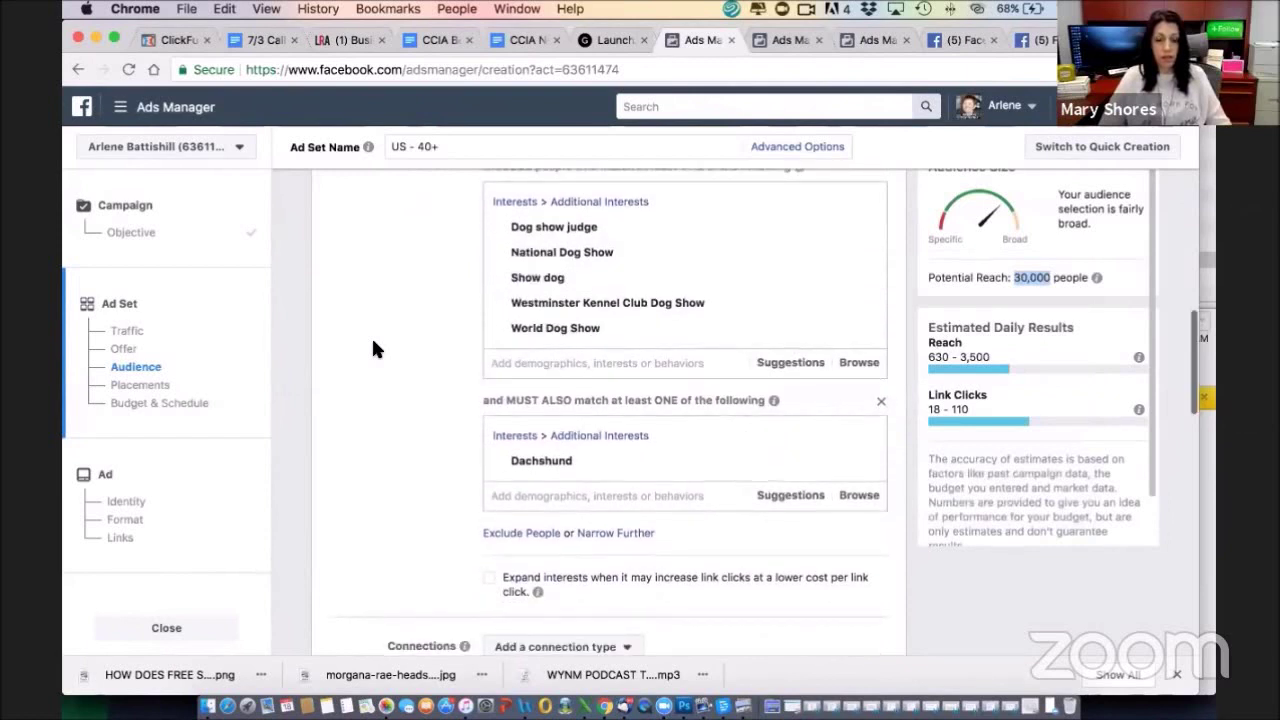
scroll(373, 348, up, 1)
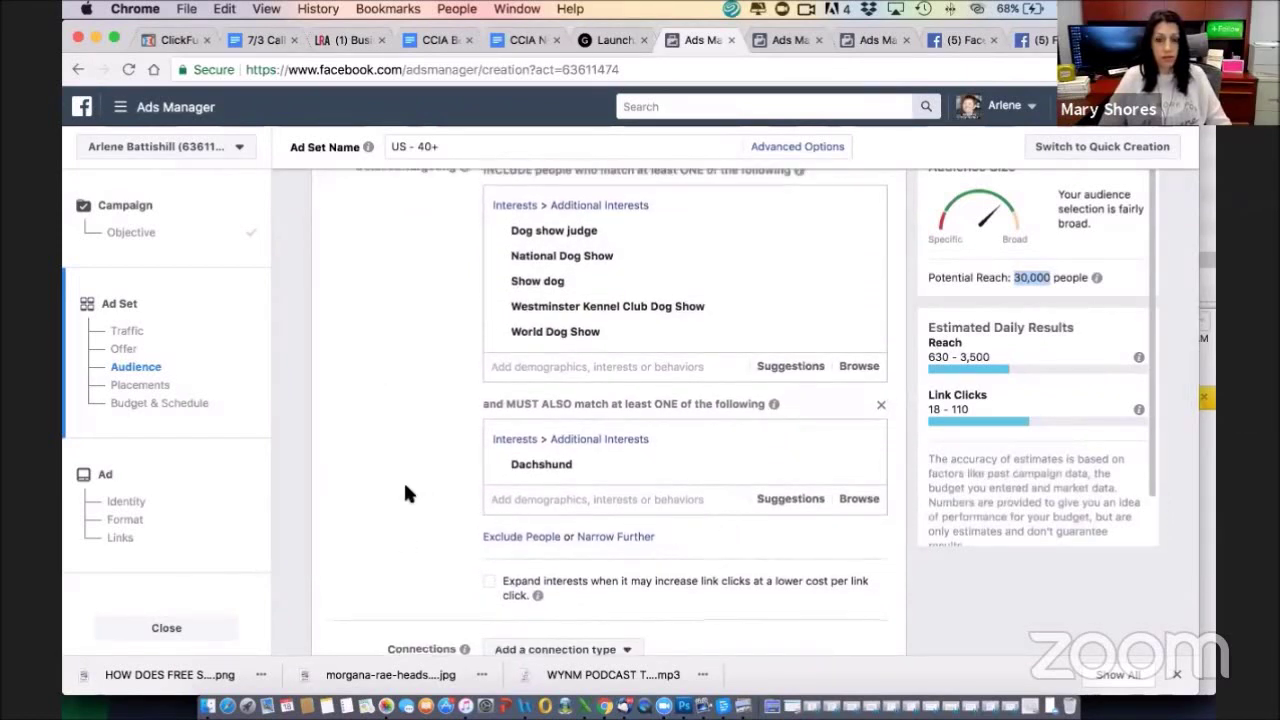
scroll(405, 493, down, 2)
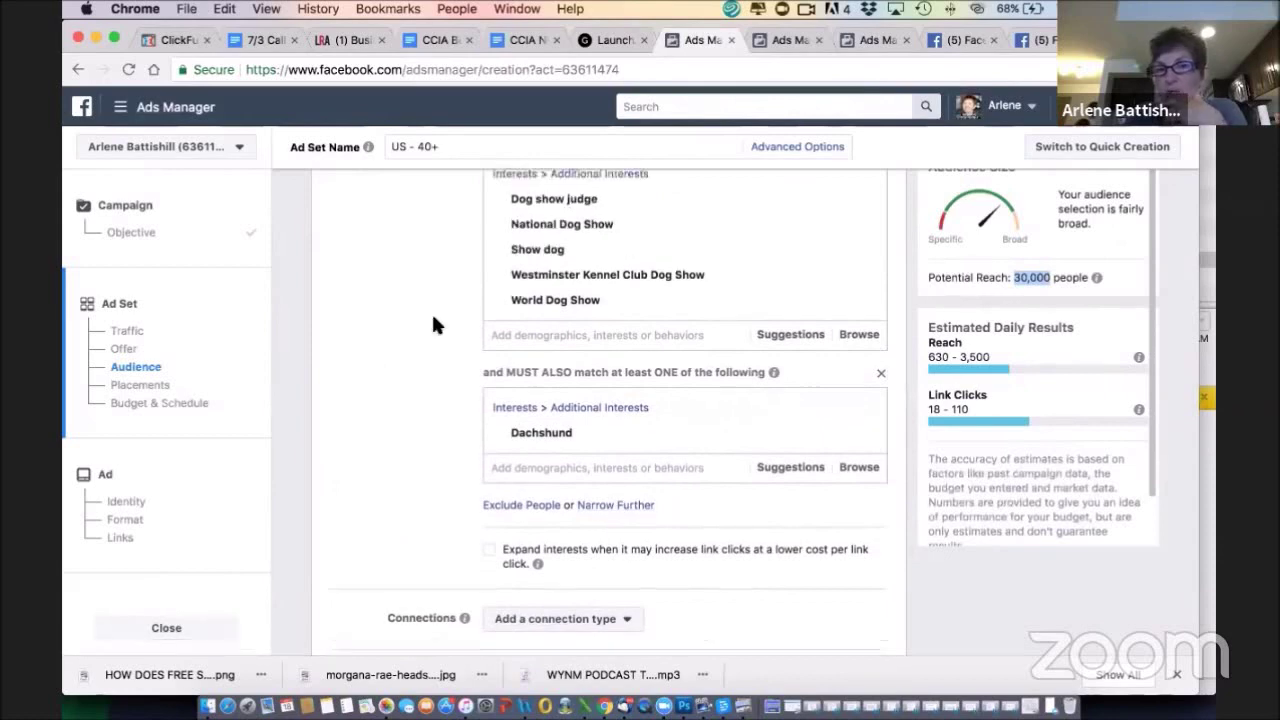
scroll(431, 323, up, 2)
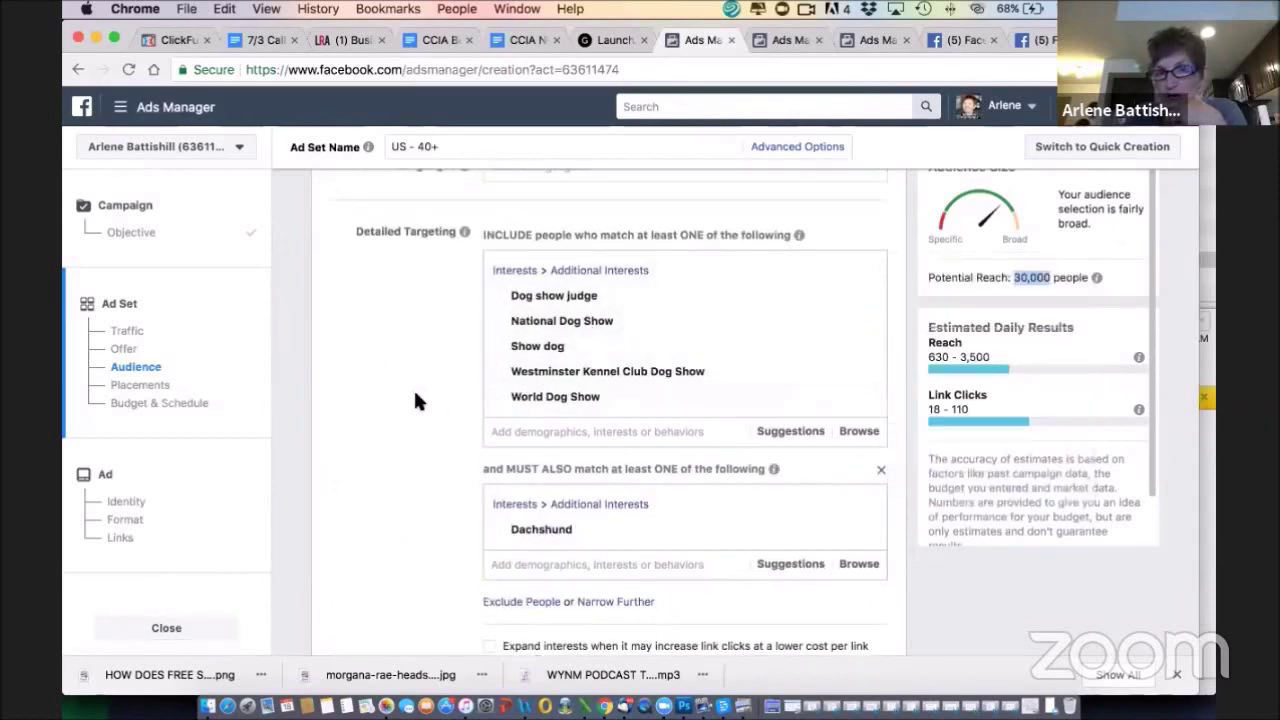
scroll(401, 396, down, 2)
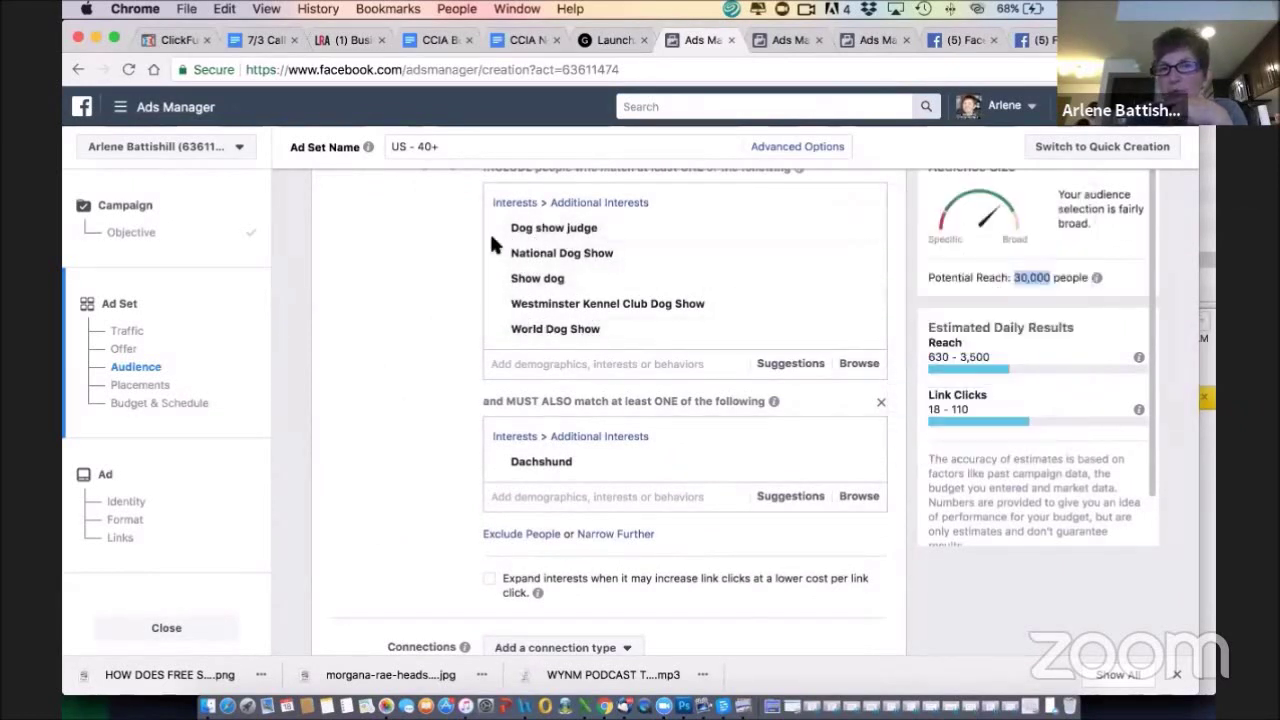
Check the US - 40+ age and gender settings and highlight "MUST ALSO match at least" above the Dachshund condition
scroll(489, 235, up, 4)
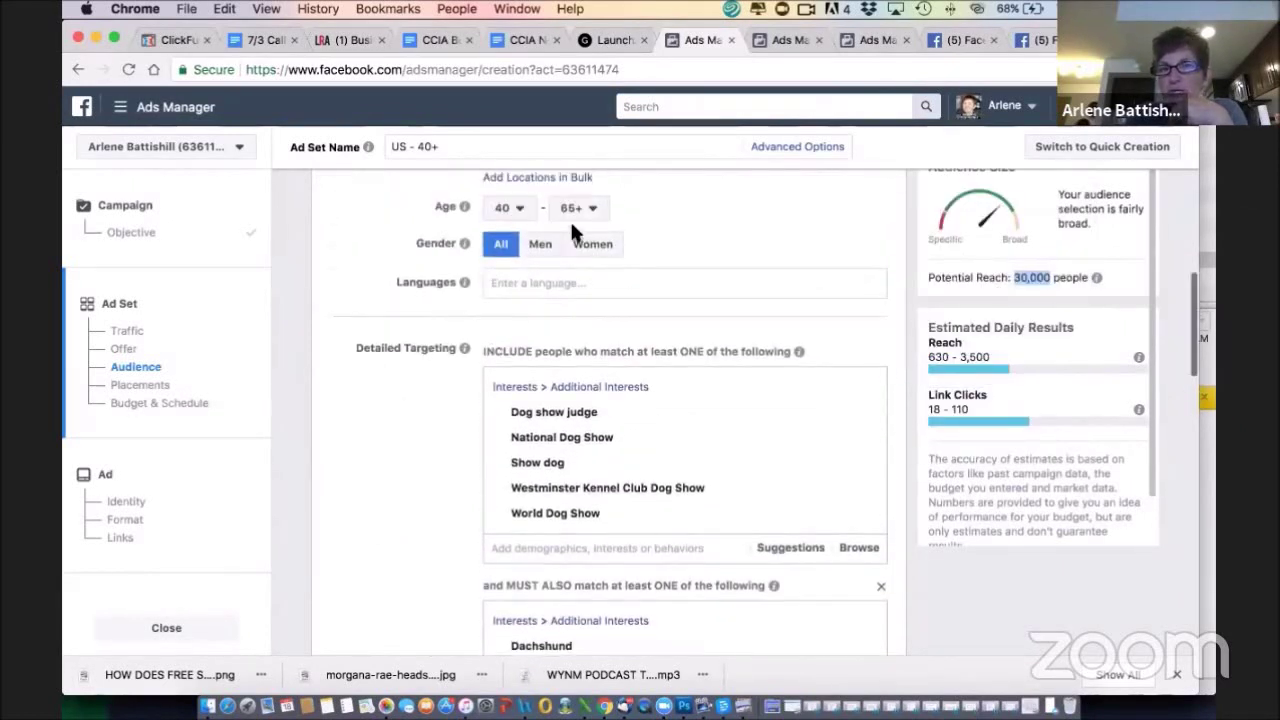
scroll(437, 337, down, 3)
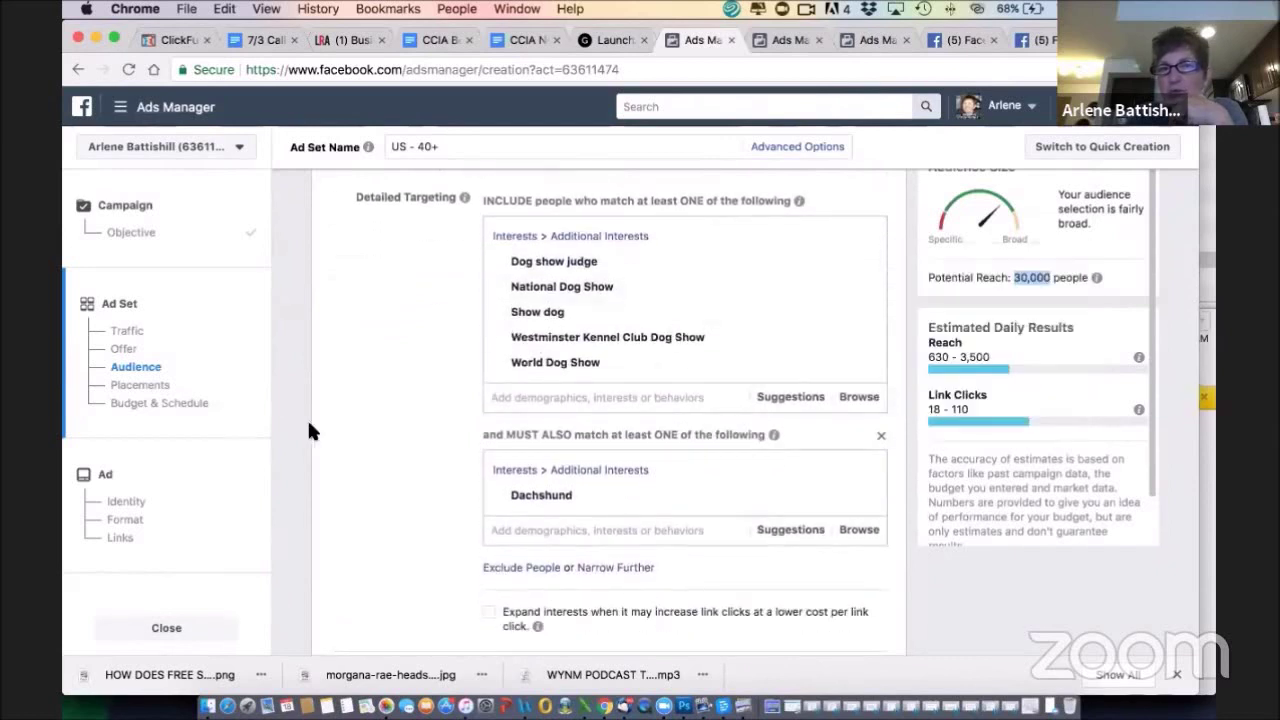
scroll(406, 386, down, 4)
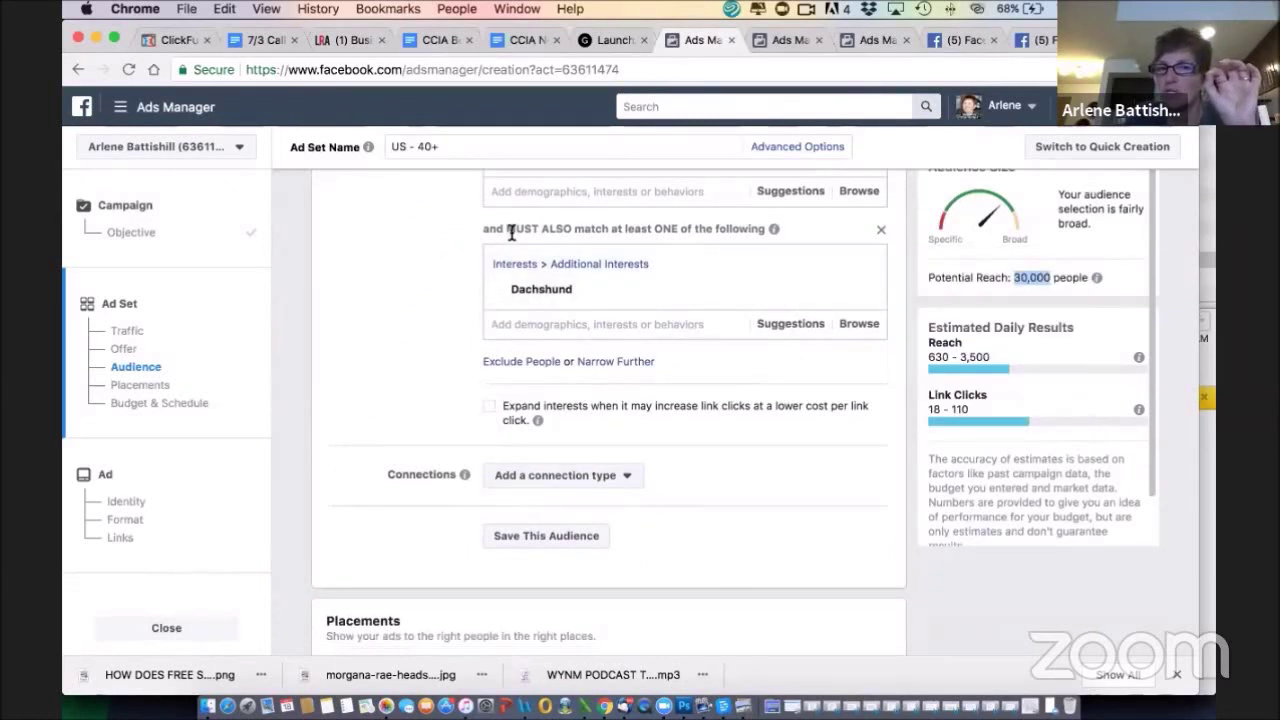
scroll(323, 249, up, 4)
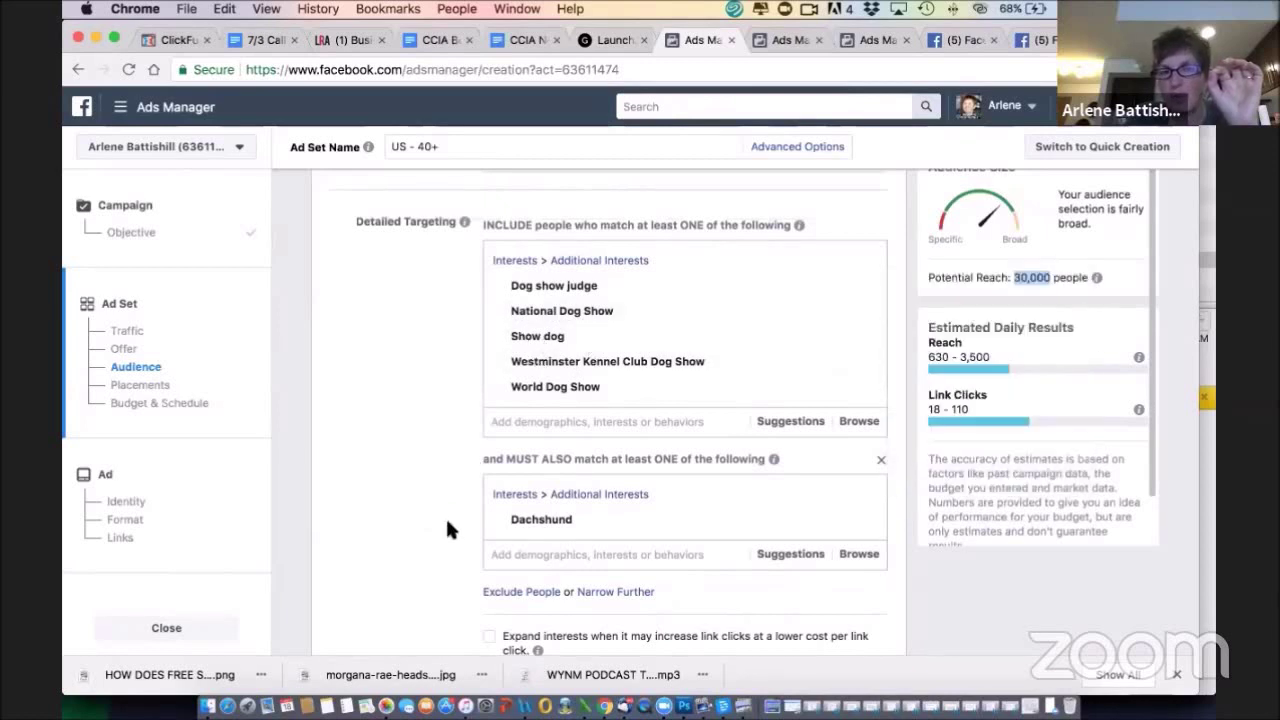
drag(507, 458, 651, 457)
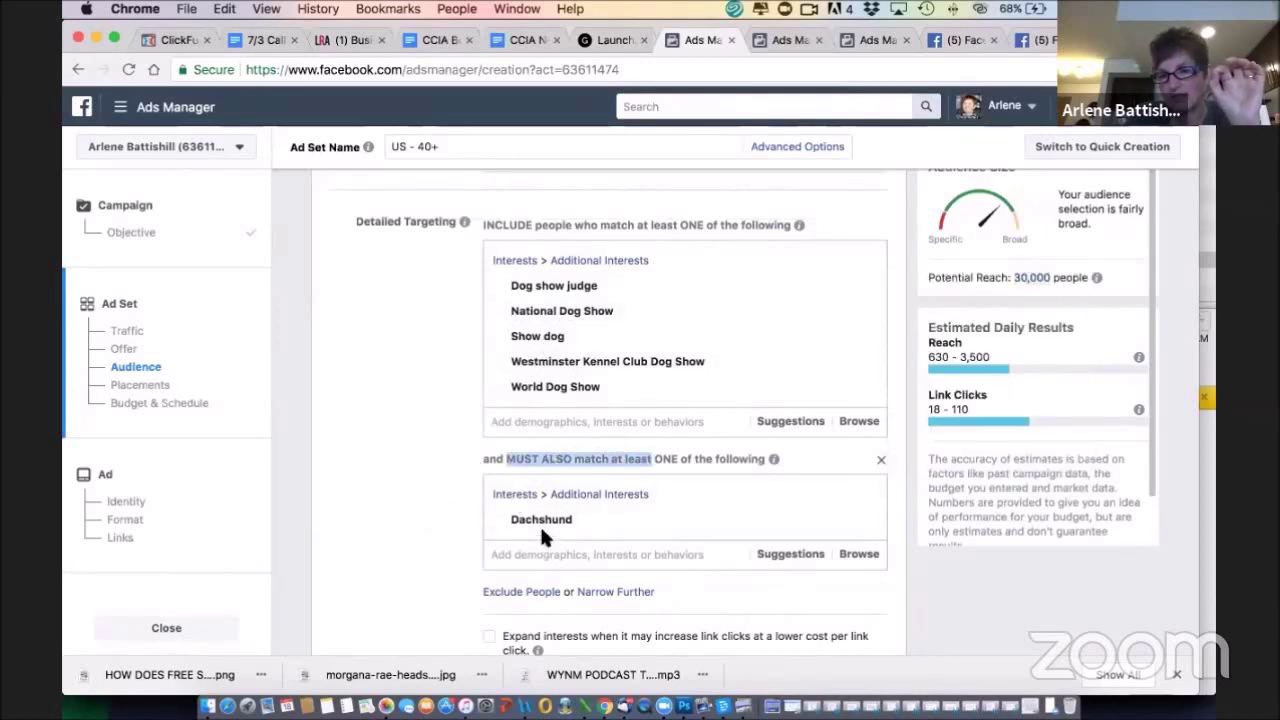
Compare the US - 18+ draft's Dachshund-only targeting with the US - 40+ draft and view the latter's Languages help
scroll(394, 502, up, 2)
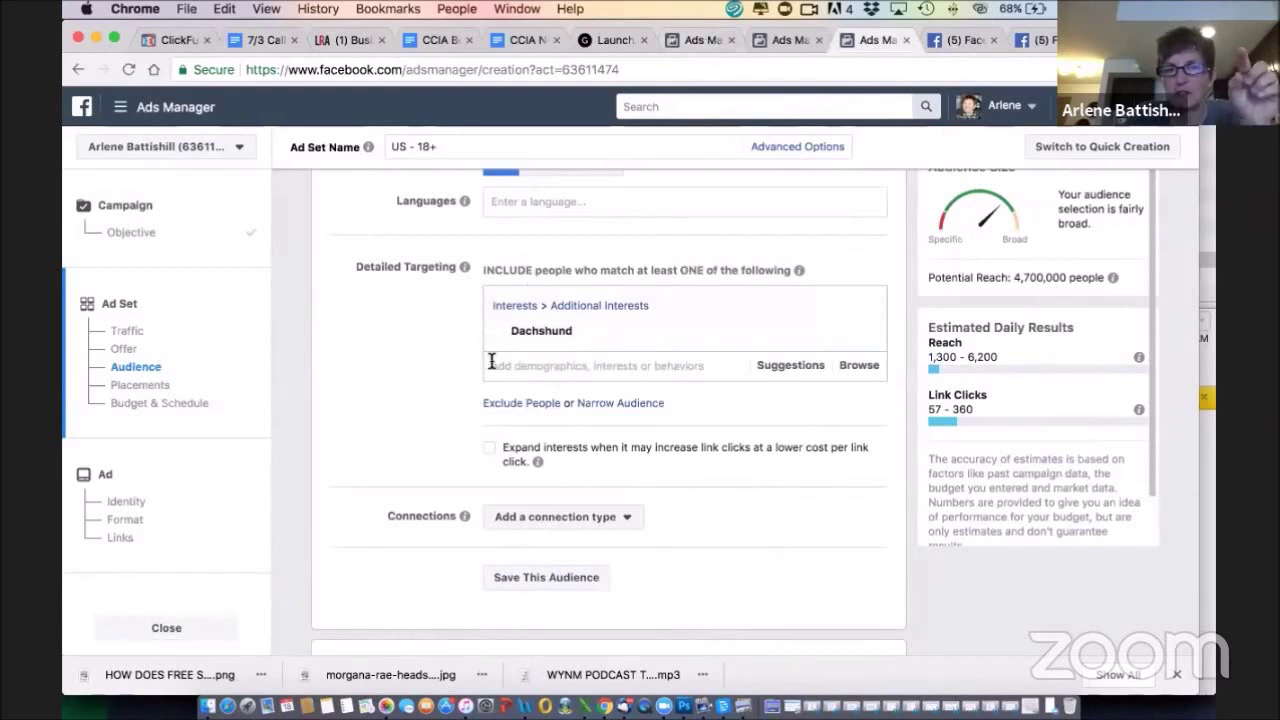
click(706, 45)
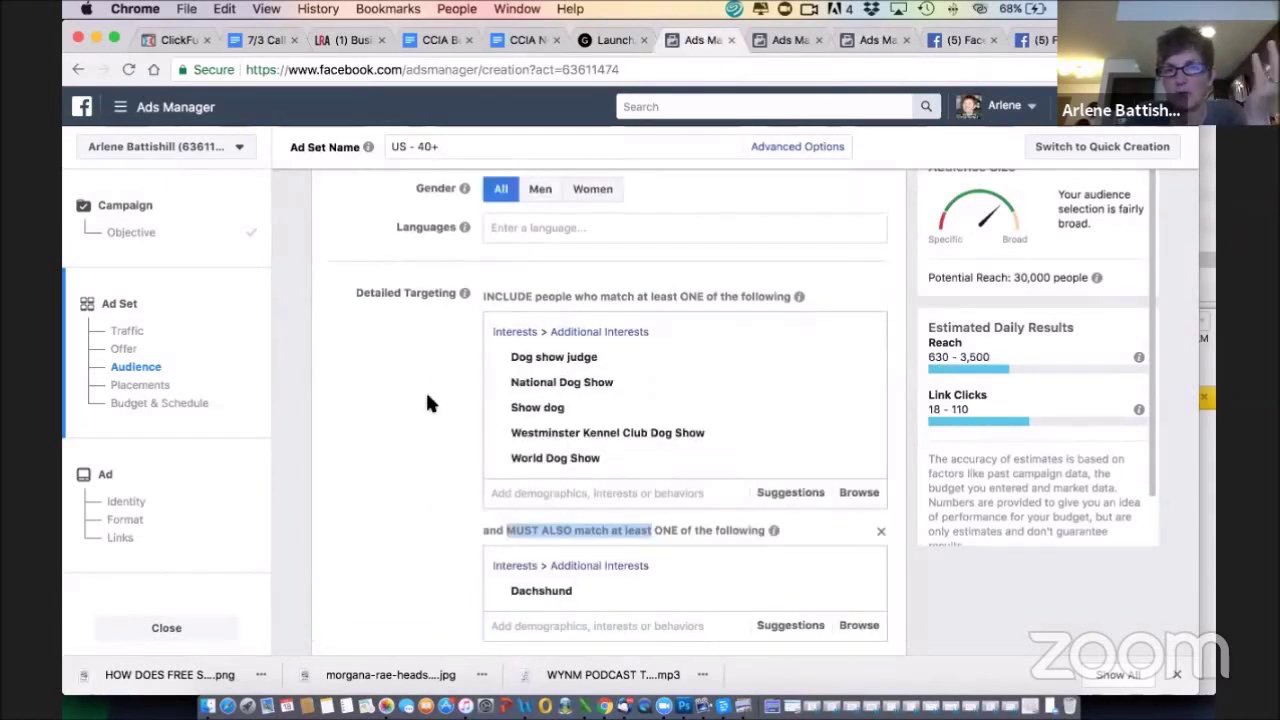
scroll(427, 402, up, 3)
mouse_move(464, 316)
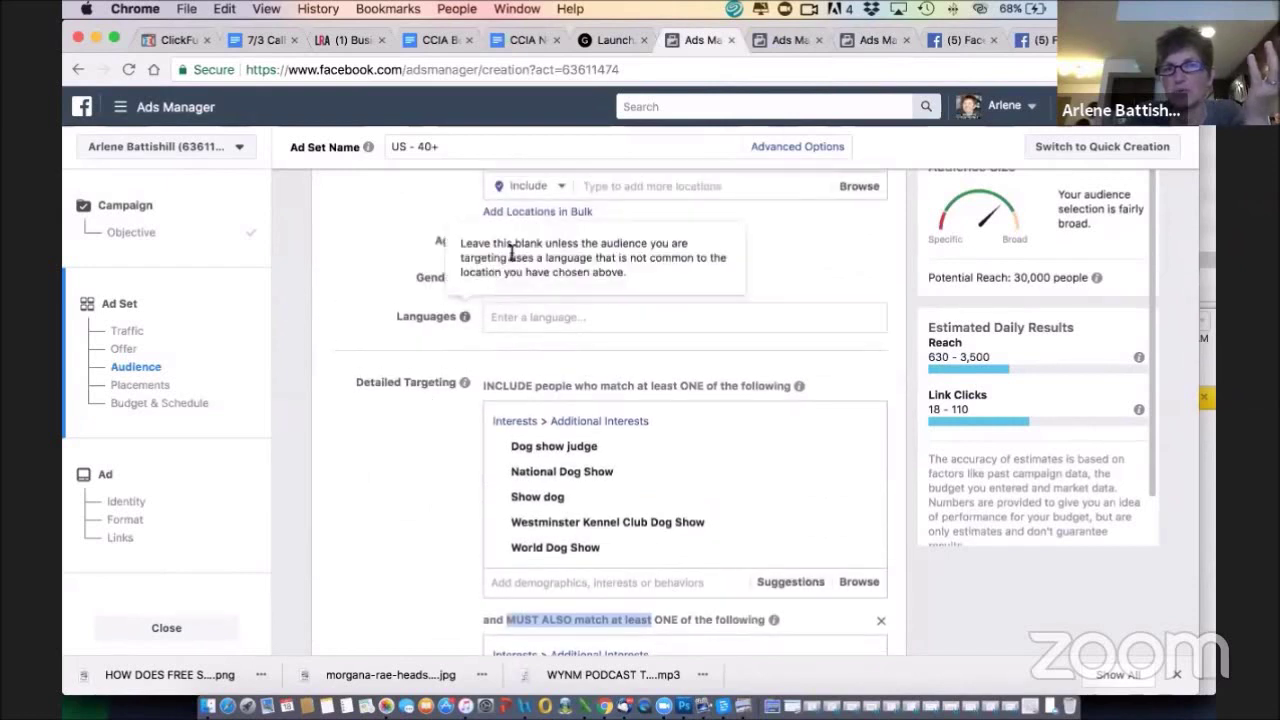
View the Westminster Kennel Club Dog Show and World Dog Show interest details and review how the Dachshund condition narrows them
scroll(335, 440, down, 3)
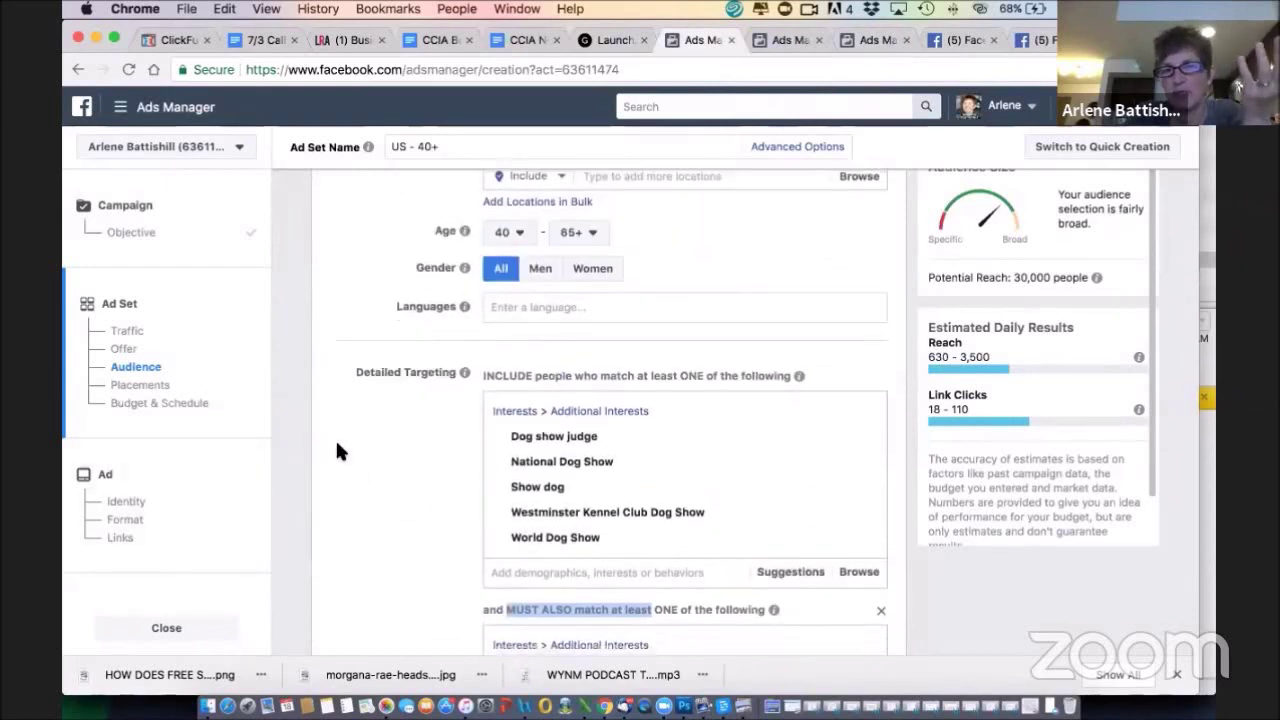
scroll(335, 470, down, 1)
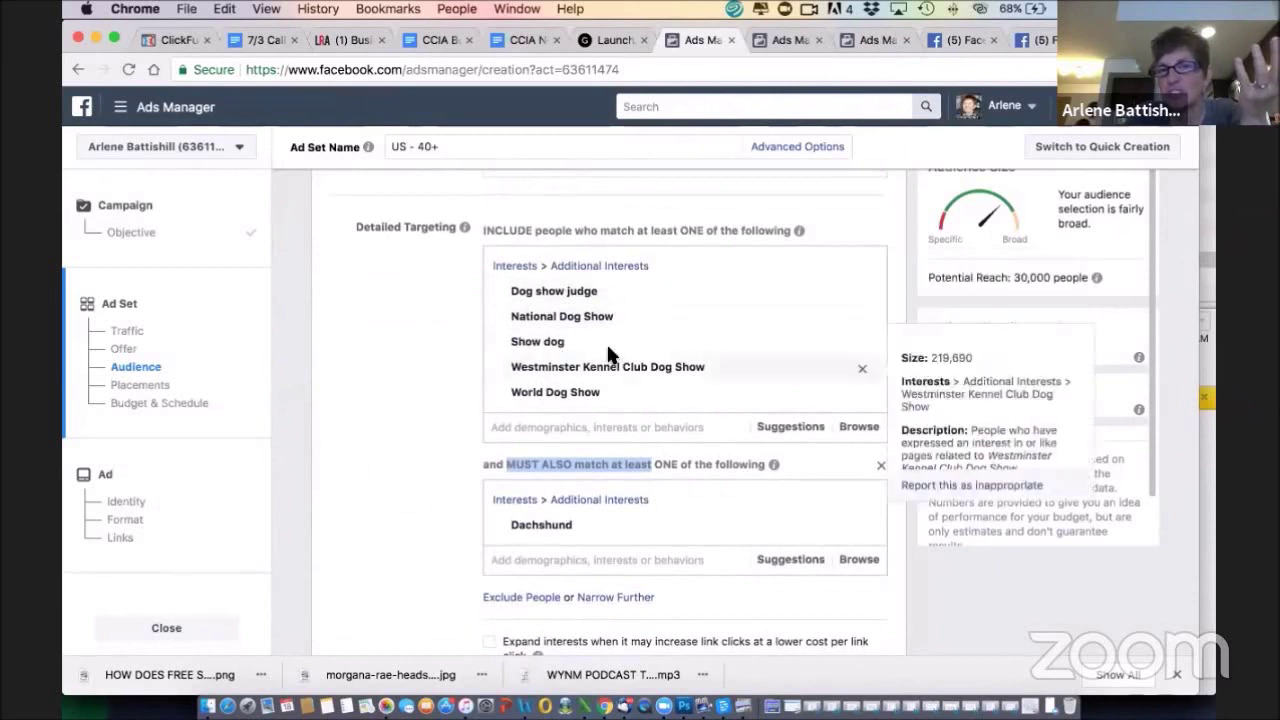
mouse_move(666, 304)
mouse_move(668, 395)
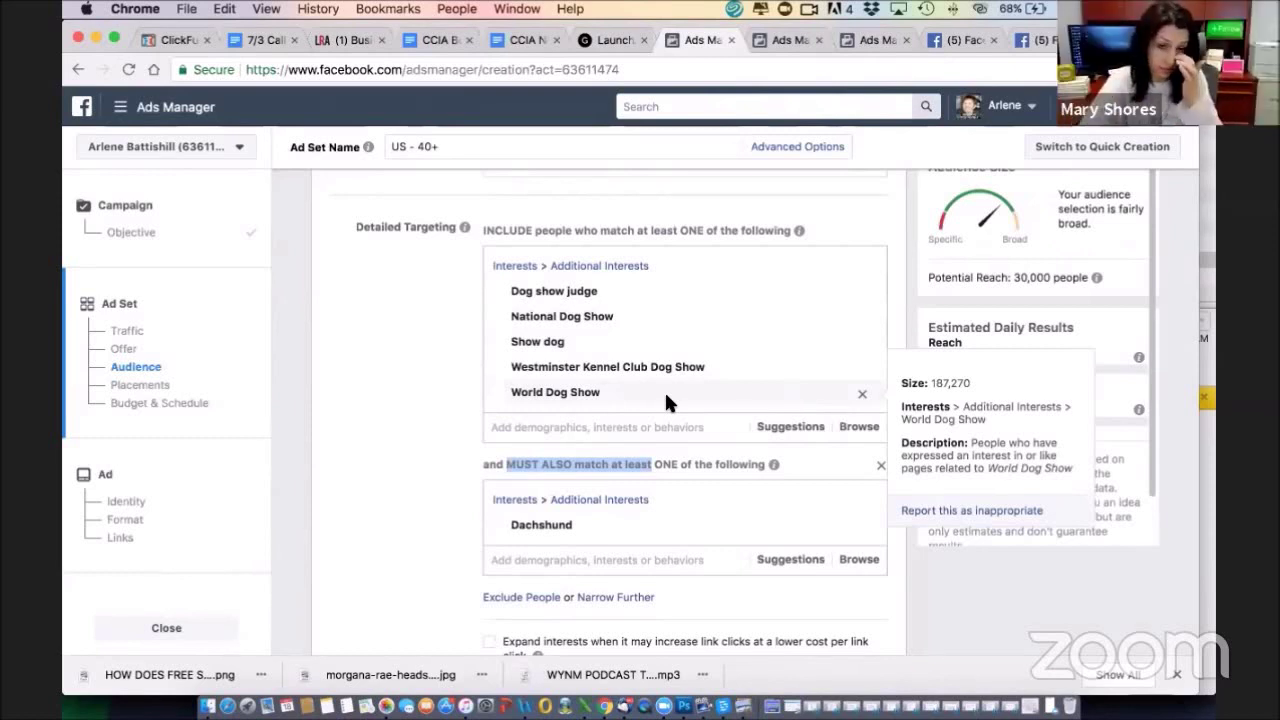
scroll(405, 400, down, 3)
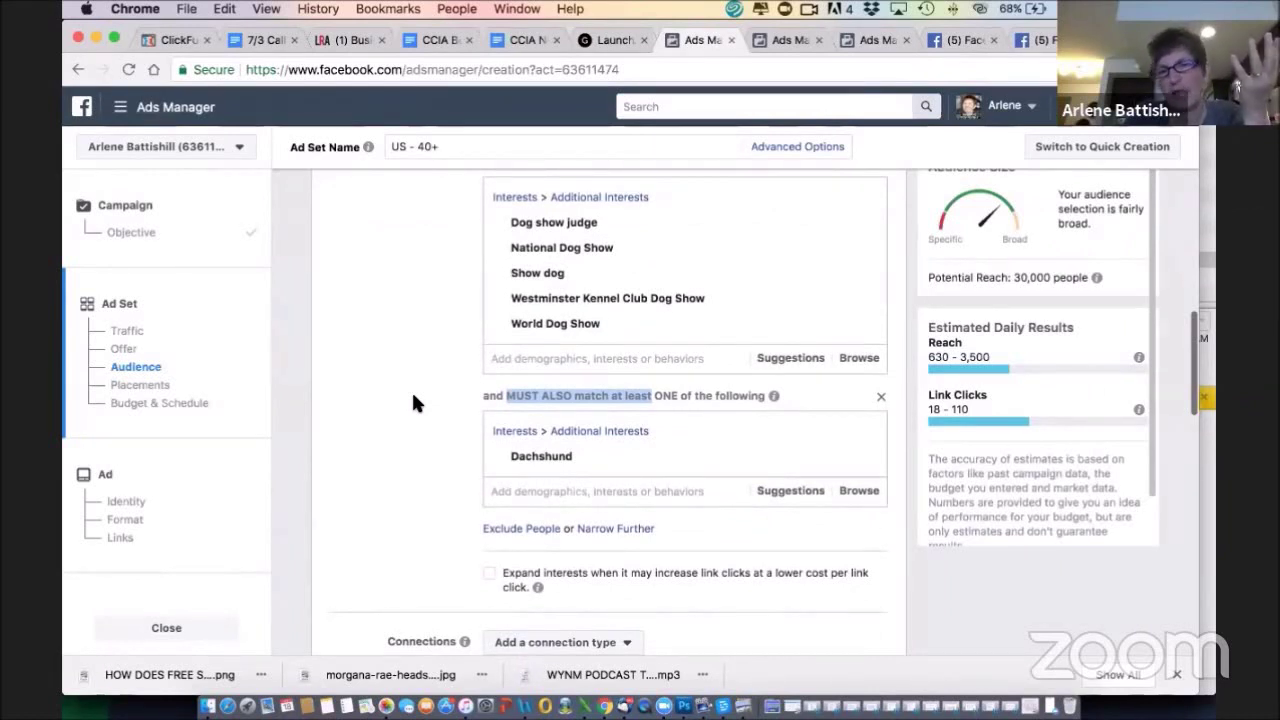
scroll(415, 403, down, 2)
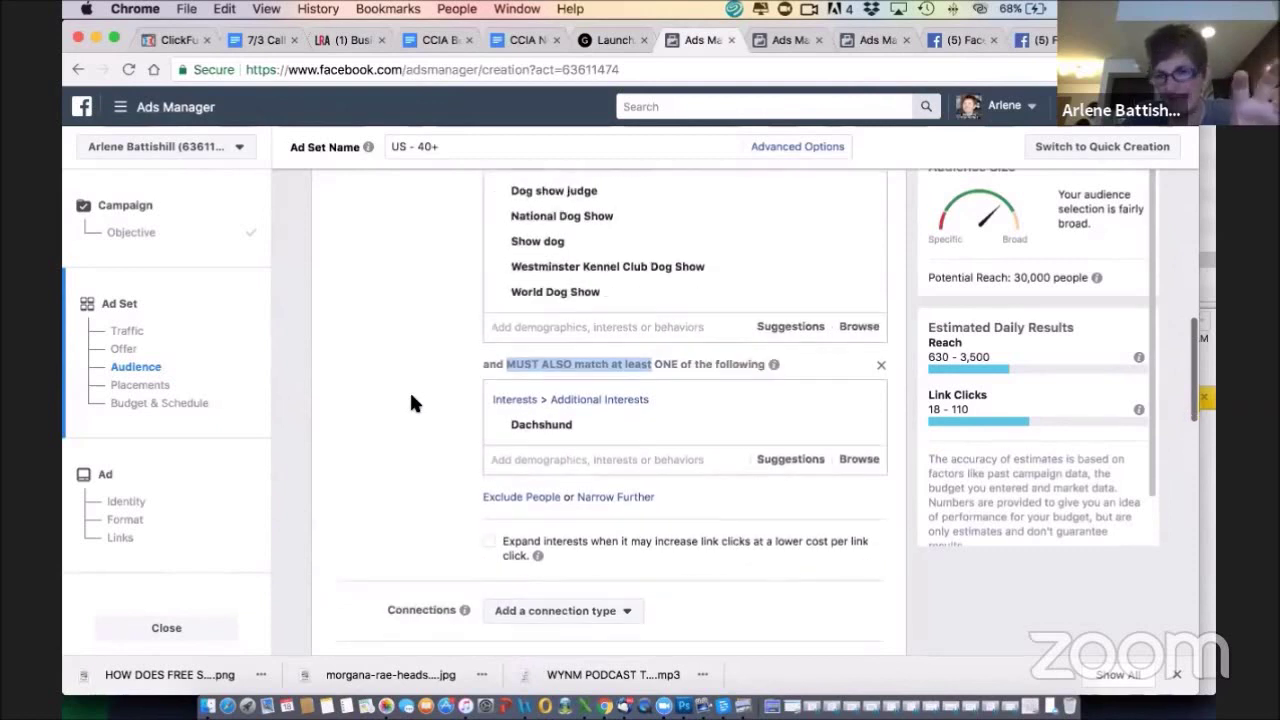
scroll(415, 403, up, 2)
scroll(415, 403, up, 1)
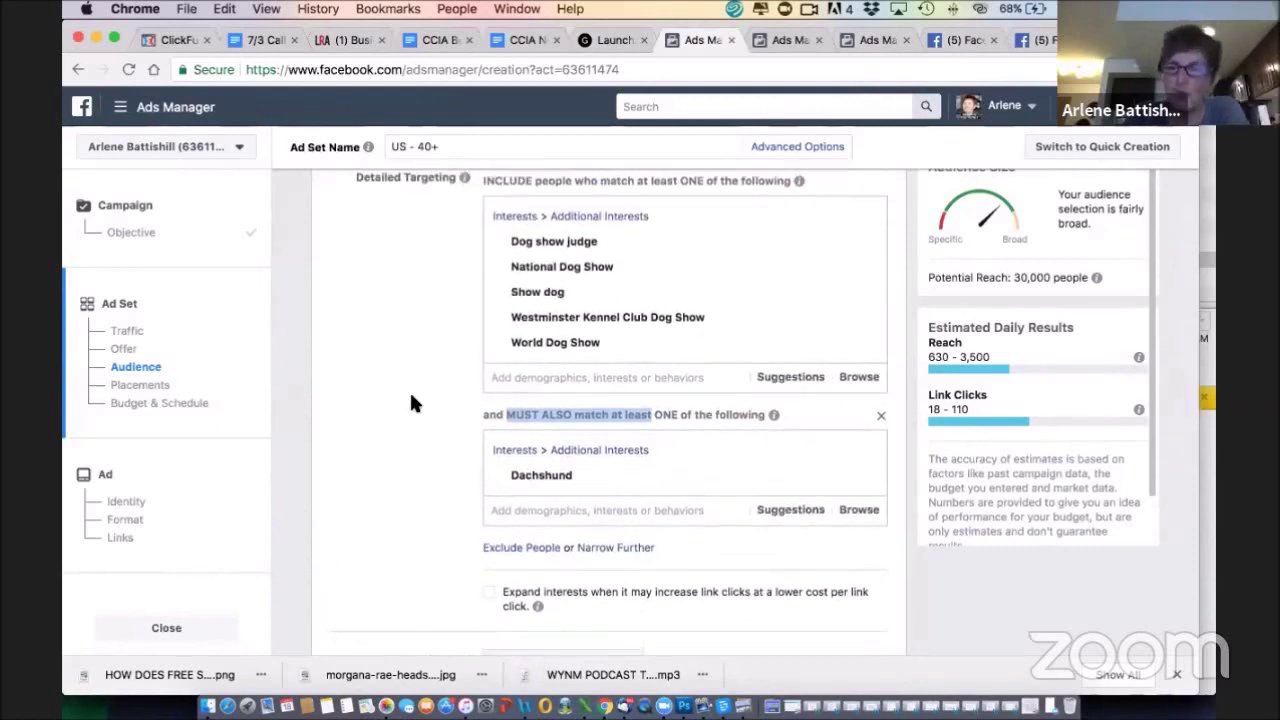